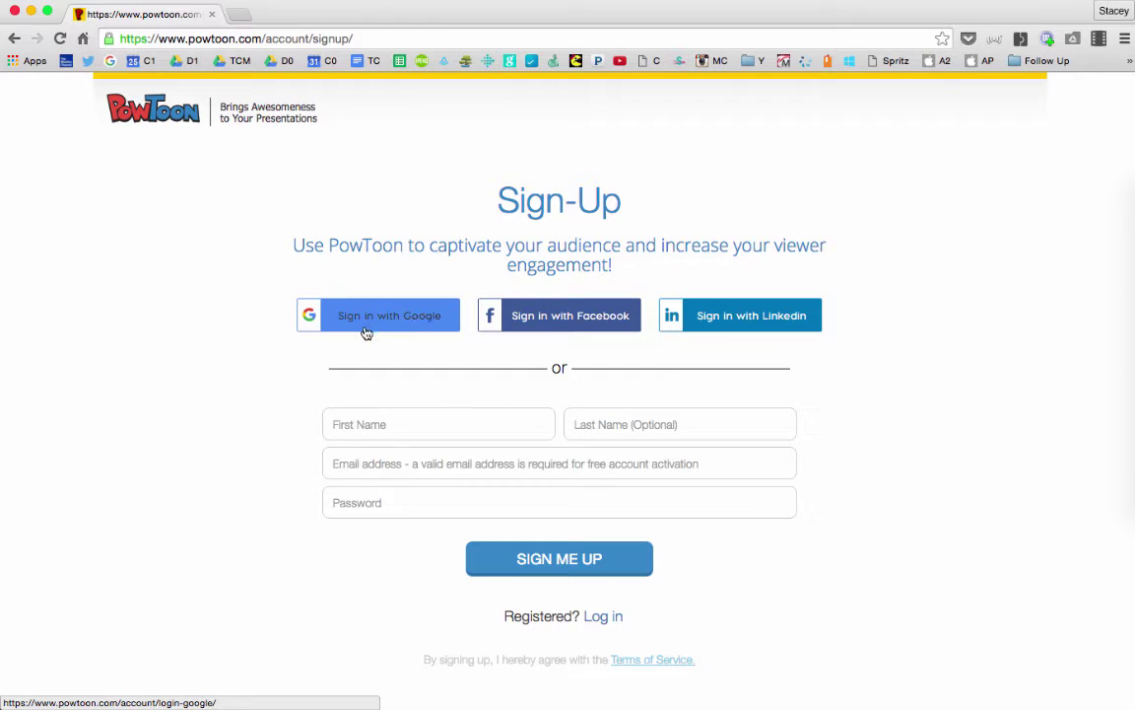
Sign in to PowToon with Google using the first listed account
{"action": "left_click", "coordinate": [374, 324]}
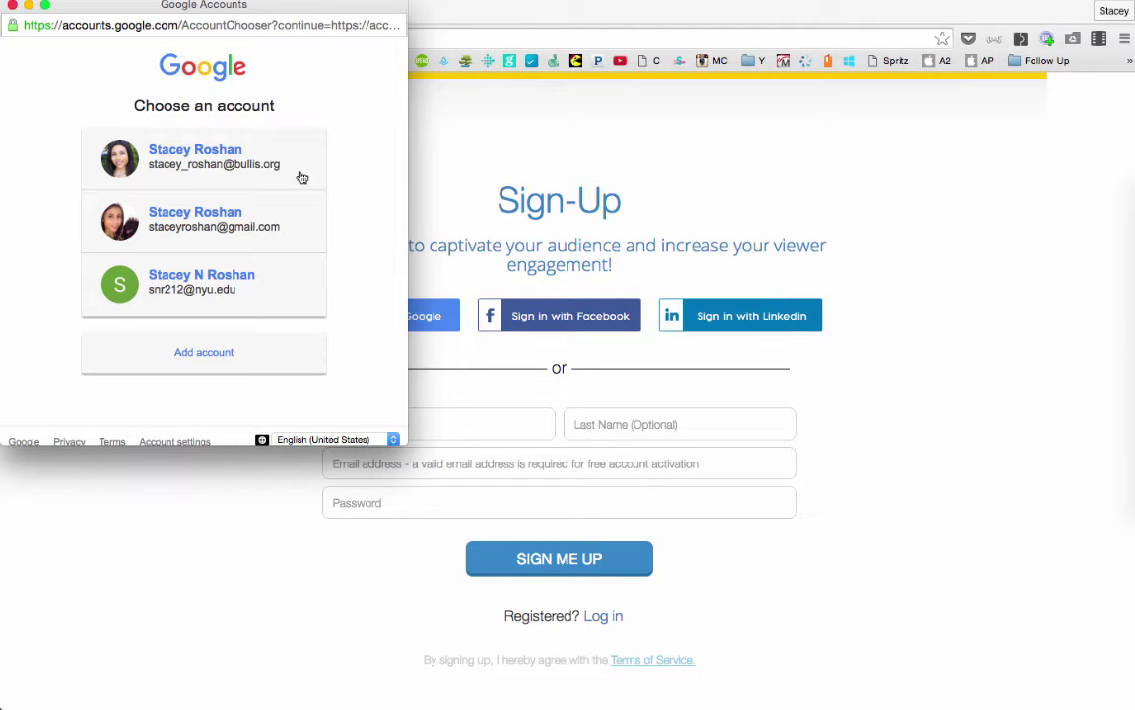
{"action": "left_click", "coordinate": [275, 156]}
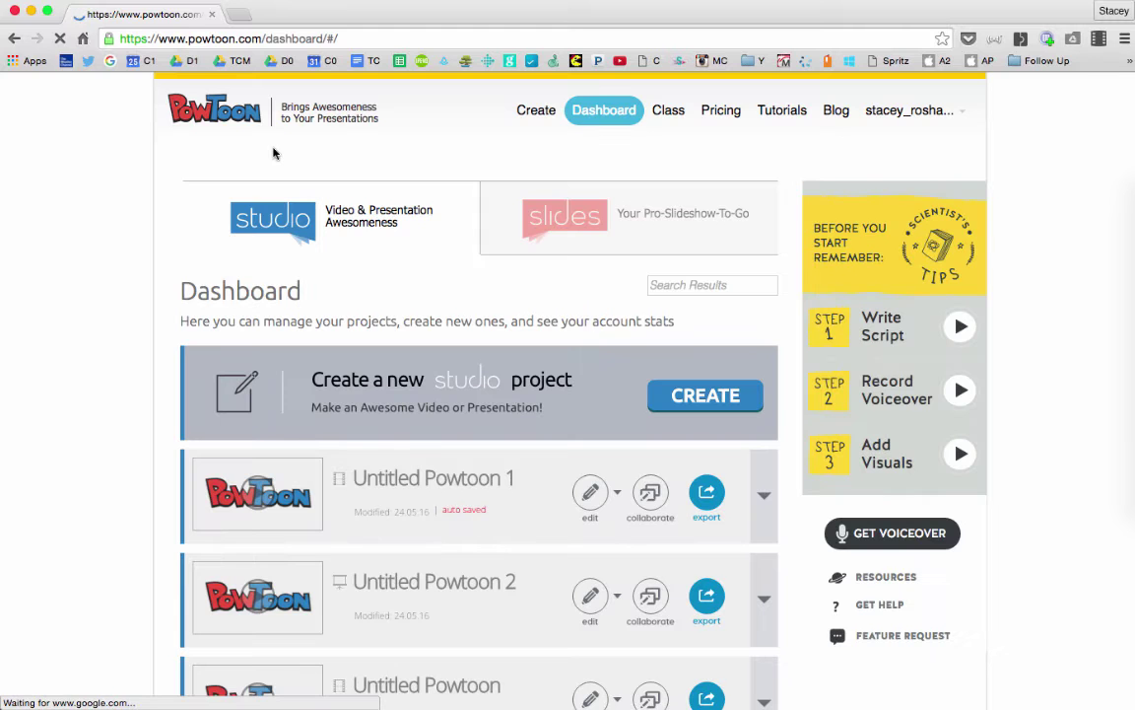
Create a new Studio project from the Start From Scratch template and open it for editing
{"action": "scroll", "coordinate": [315, 373], "scroll_direction": "down", "scroll_amount": 1}
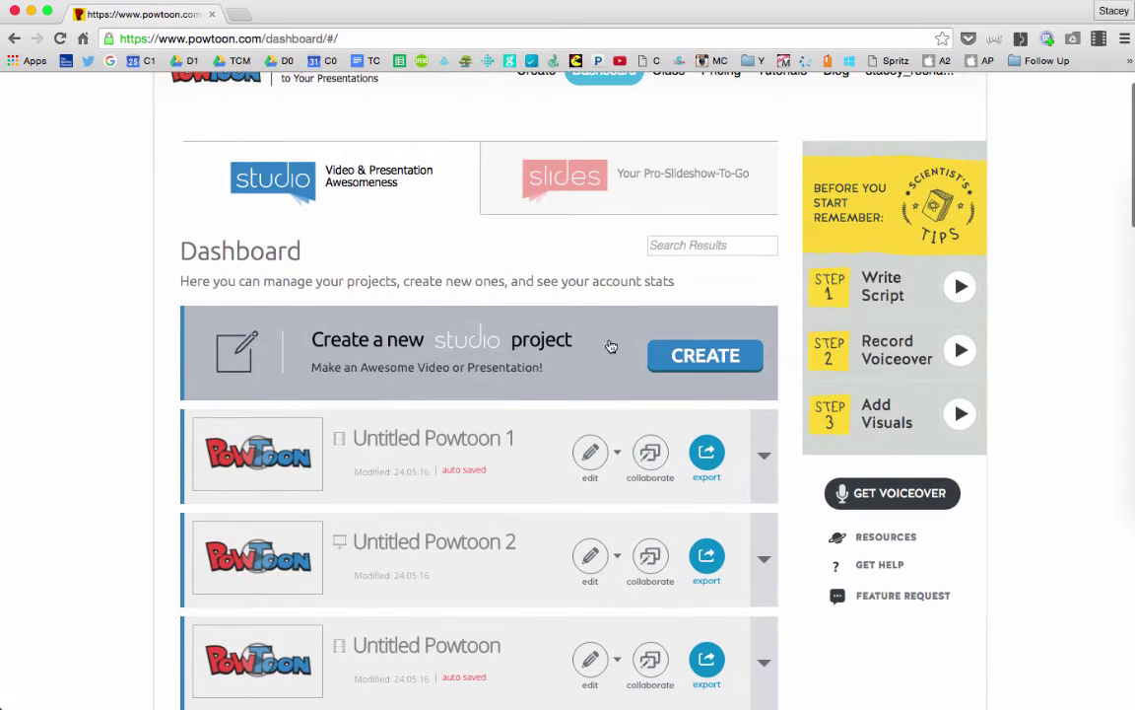
{"action": "scroll", "coordinate": [578, 303], "scroll_direction": "up", "scroll_amount": 1}
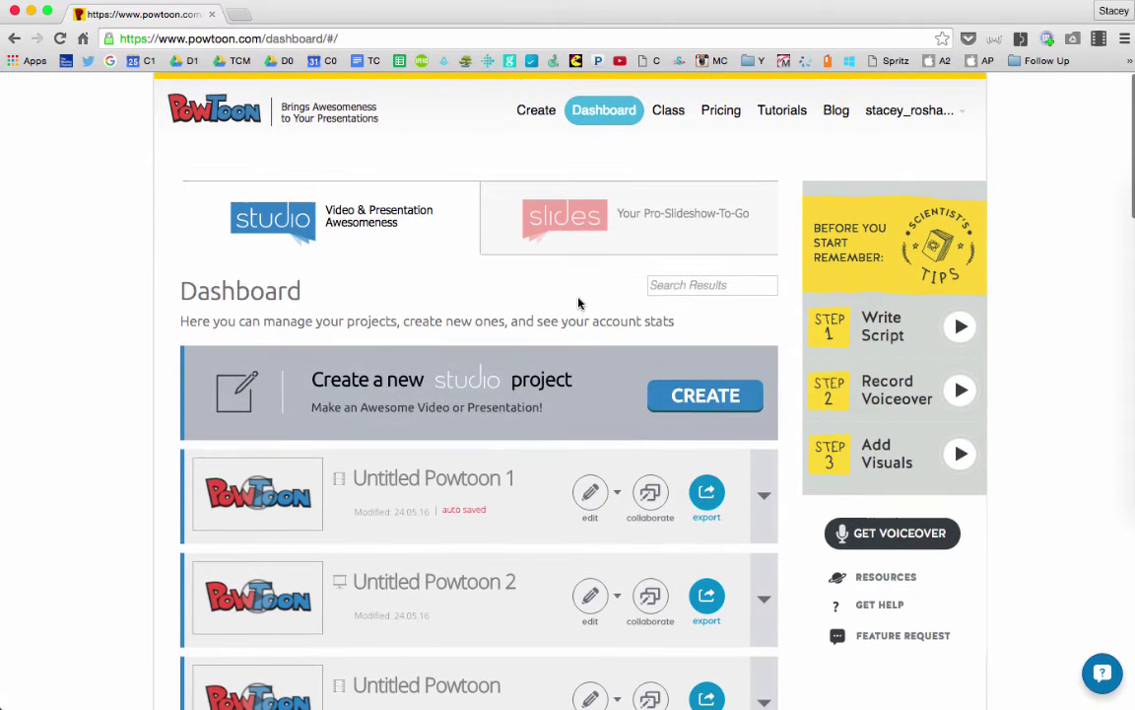
{"action": "left_click", "coordinate": [709, 396]}
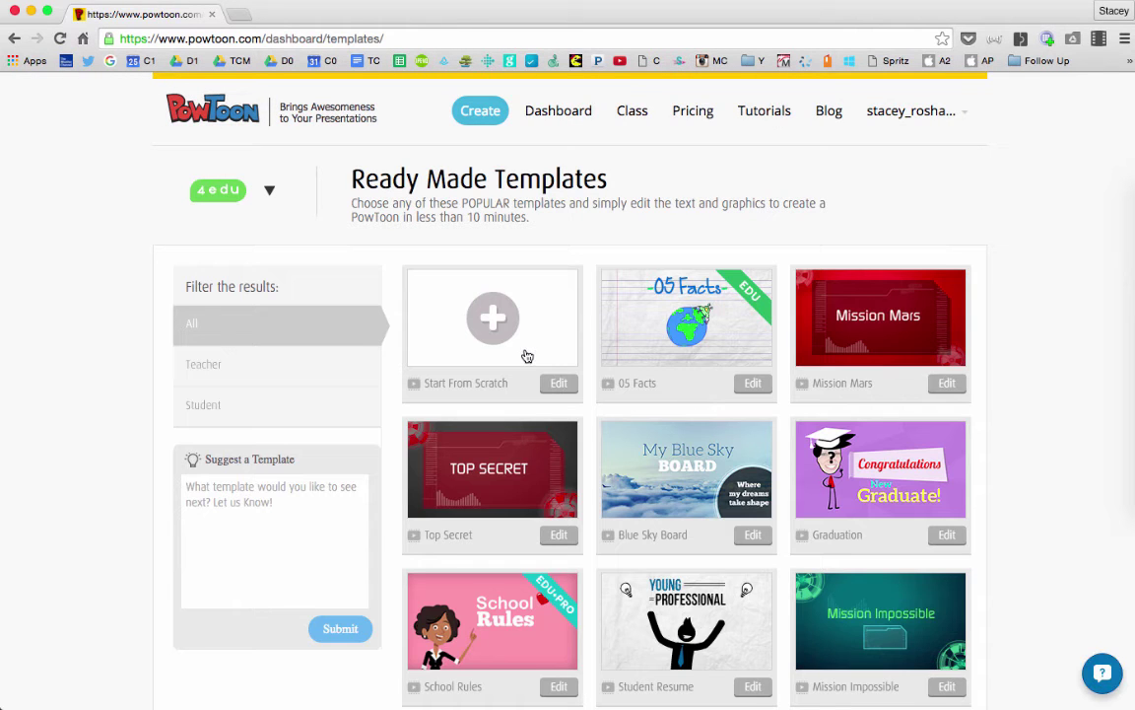
{"action": "scroll", "coordinate": [557, 452], "scroll_direction": "down", "scroll_amount": 3}
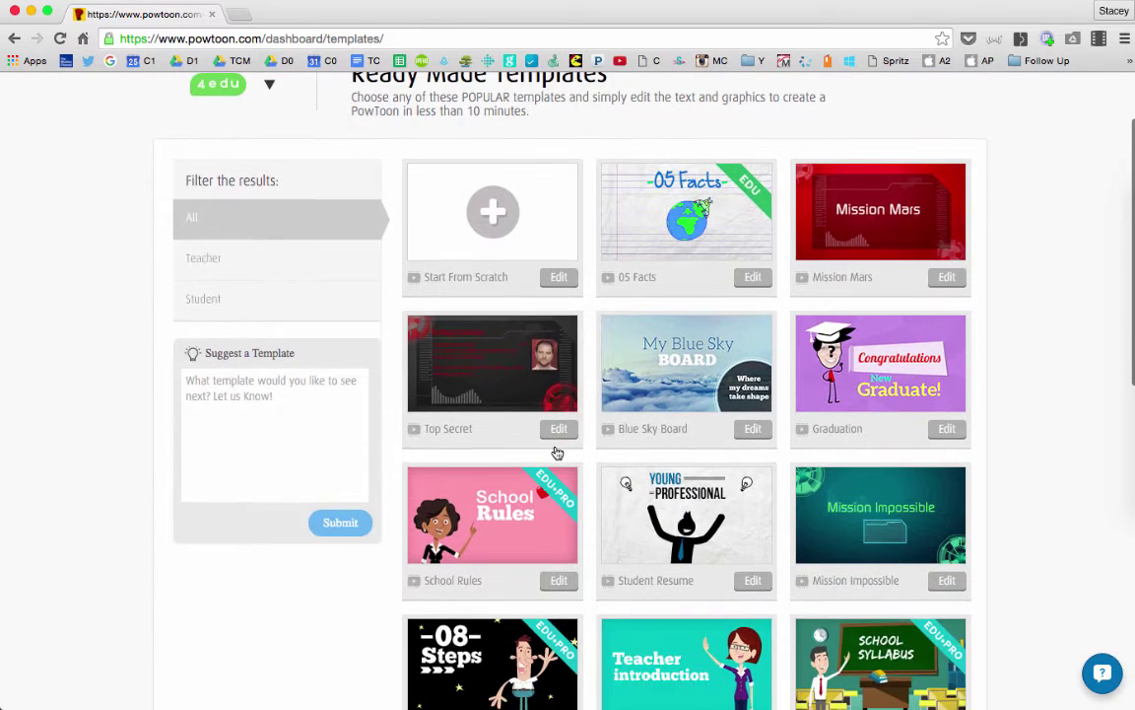
{"action": "scroll", "coordinate": [646, 448], "scroll_direction": "down", "scroll_amount": 1}
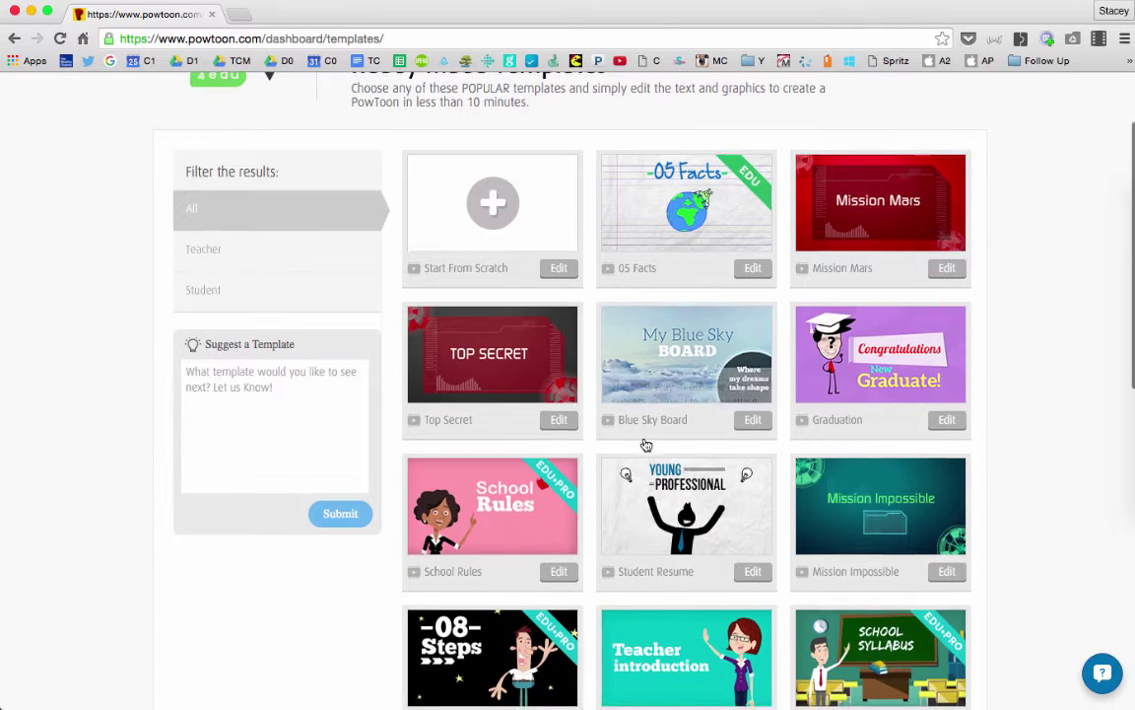
{"action": "left_click", "coordinate": [494, 217]}
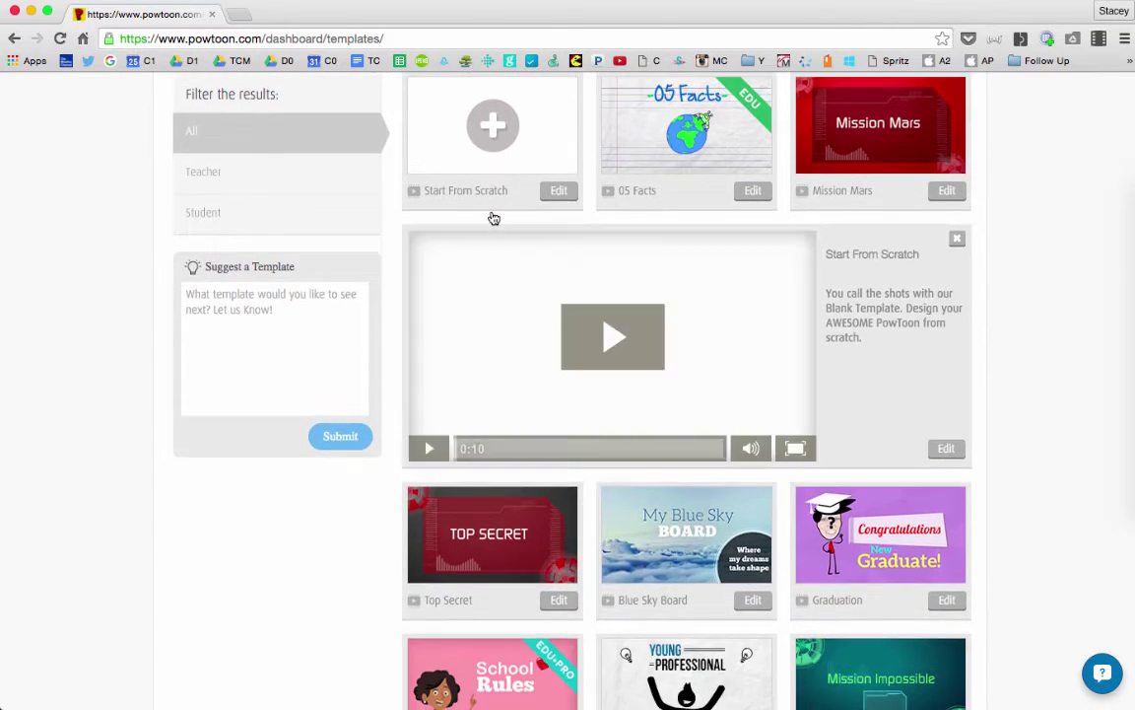
{"action": "left_click", "coordinate": [559, 193]}
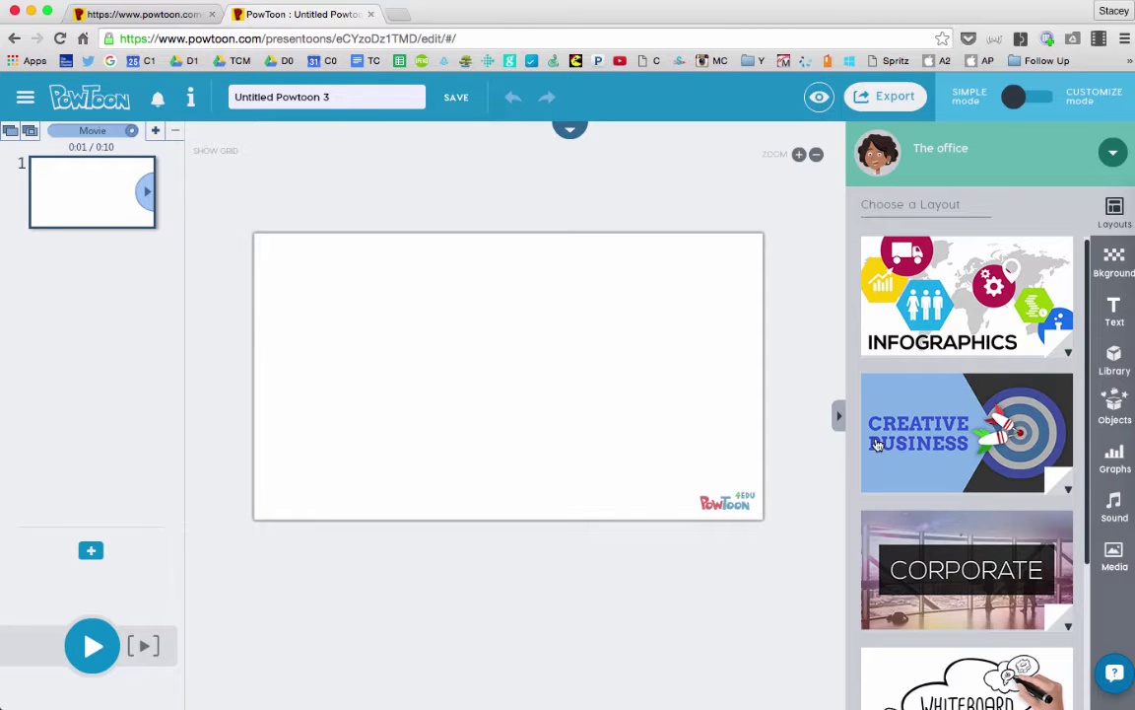
Look through the available layouts and switch the editor from simple to customize mode
{"action": "scroll", "coordinate": [969, 338], "scroll_direction": "down", "scroll_amount": 3}
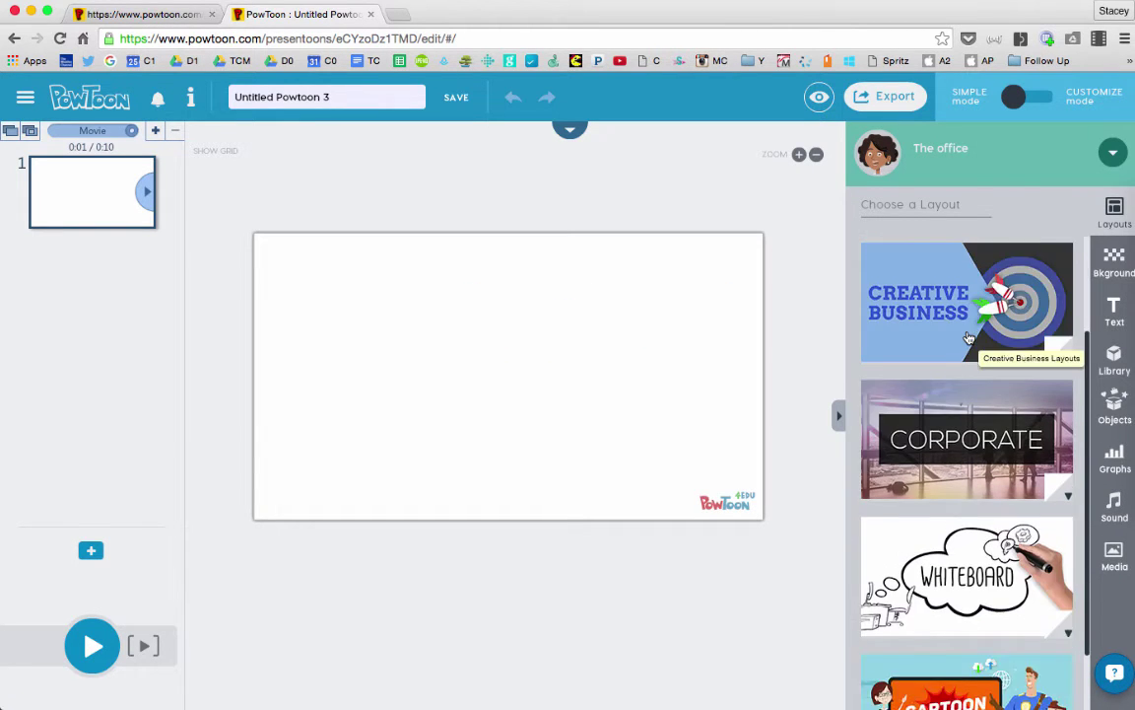
{"action": "scroll", "coordinate": [969, 338], "scroll_direction": "up", "scroll_amount": 3}
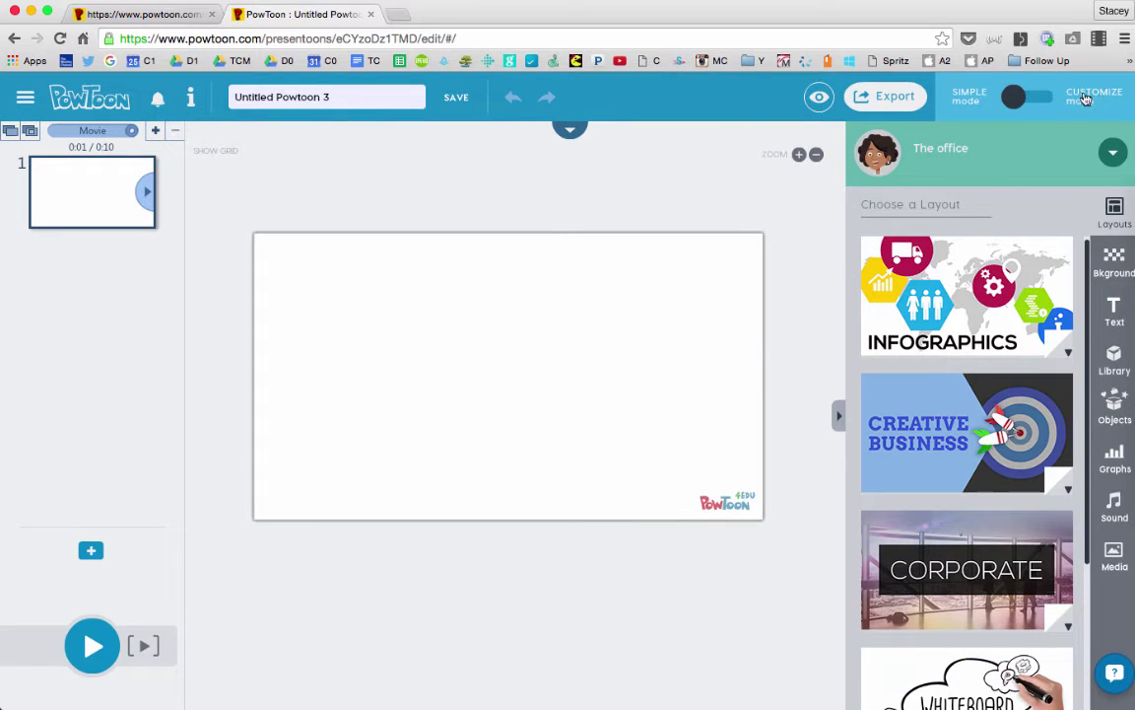
{"action": "left_click", "coordinate": [1048, 102]}
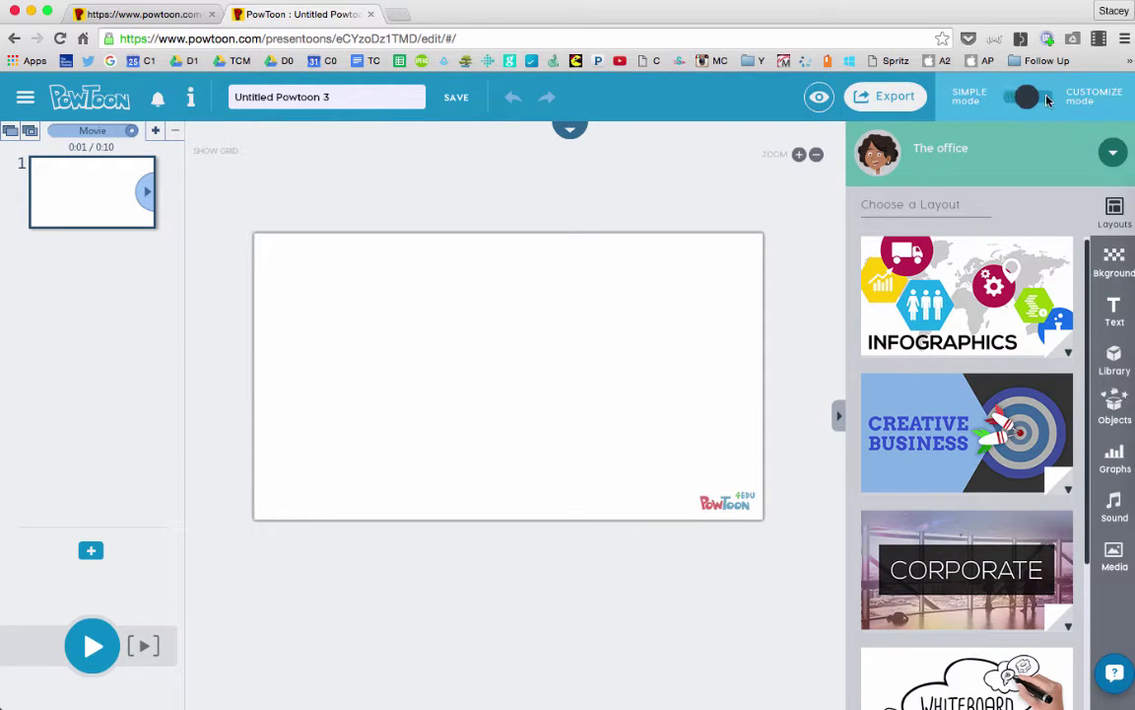
Apply the Corporate layout with the blue and green background and the "Here are the core services" heading to slide 1
{"action": "scroll", "coordinate": [976, 370], "scroll_direction": "down", "scroll_amount": 3}
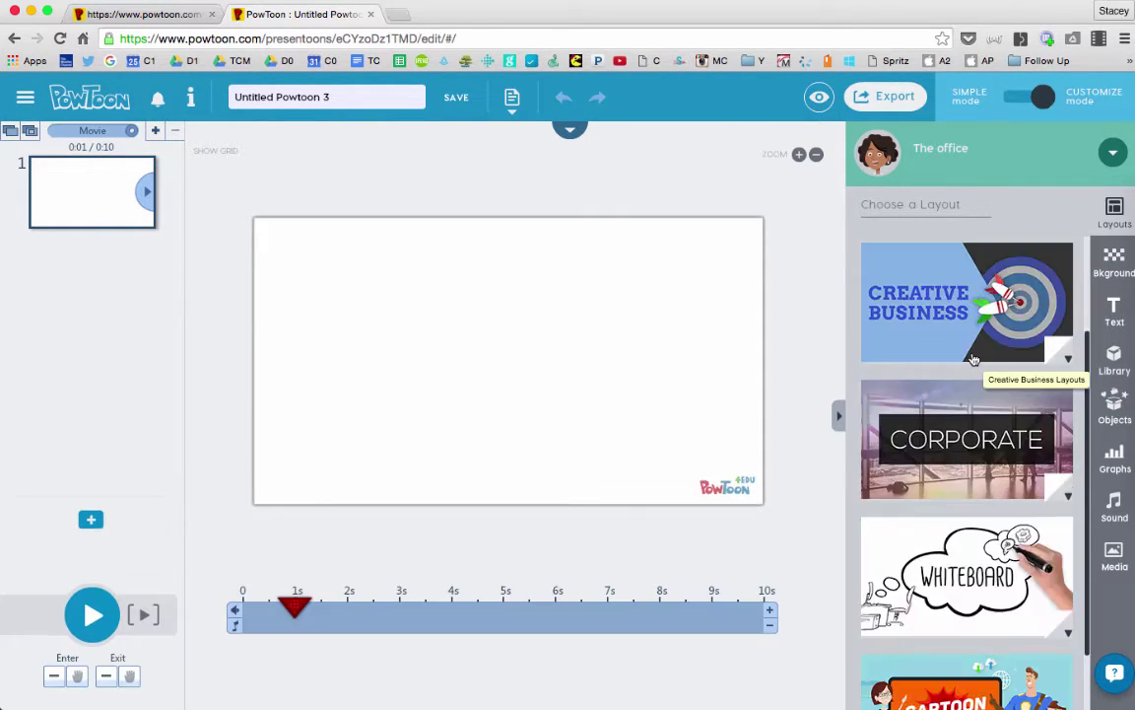
{"action": "scroll", "coordinate": [971, 365], "scroll_direction": "up", "scroll_amount": 3}
{"action": "scroll", "coordinate": [966, 372], "scroll_direction": "down", "scroll_amount": 3}
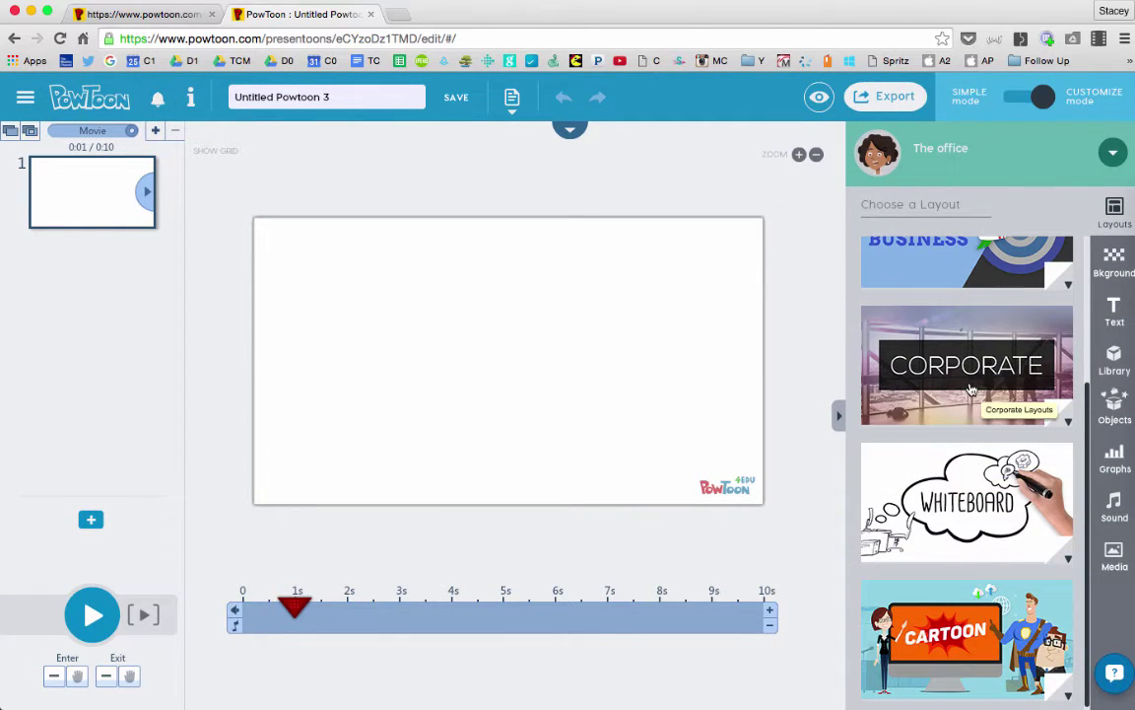
{"action": "left_click", "coordinate": [971, 389]}
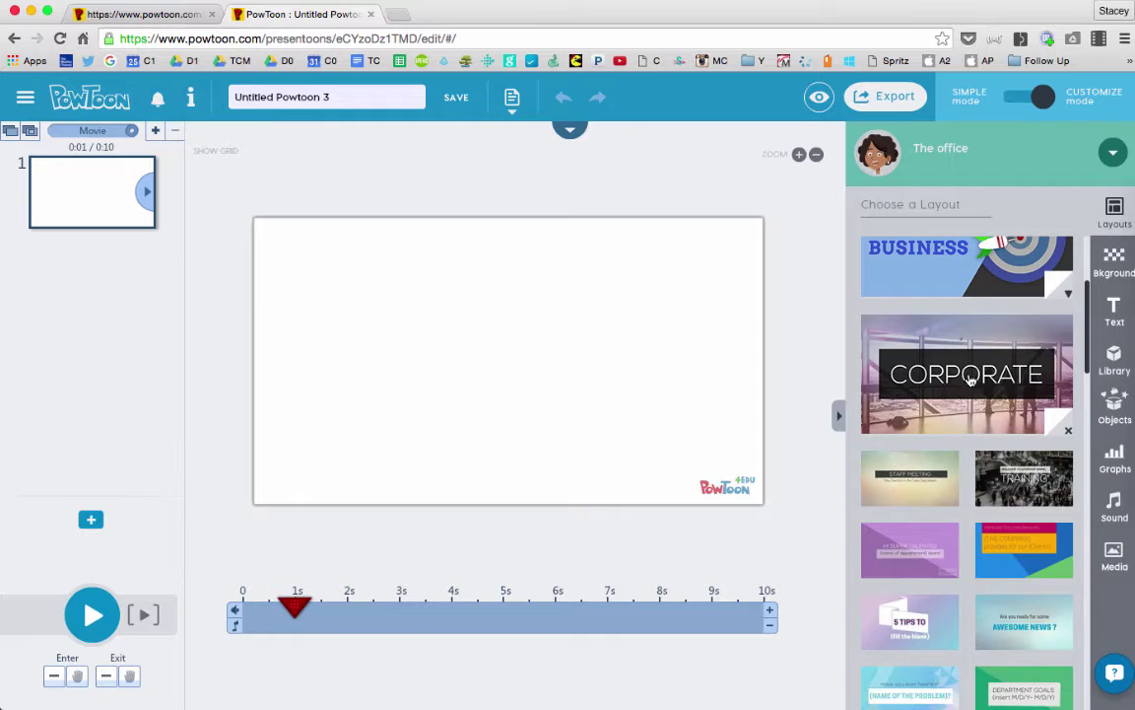
{"action": "scroll", "coordinate": [968, 380], "scroll_direction": "down", "scroll_amount": 4}
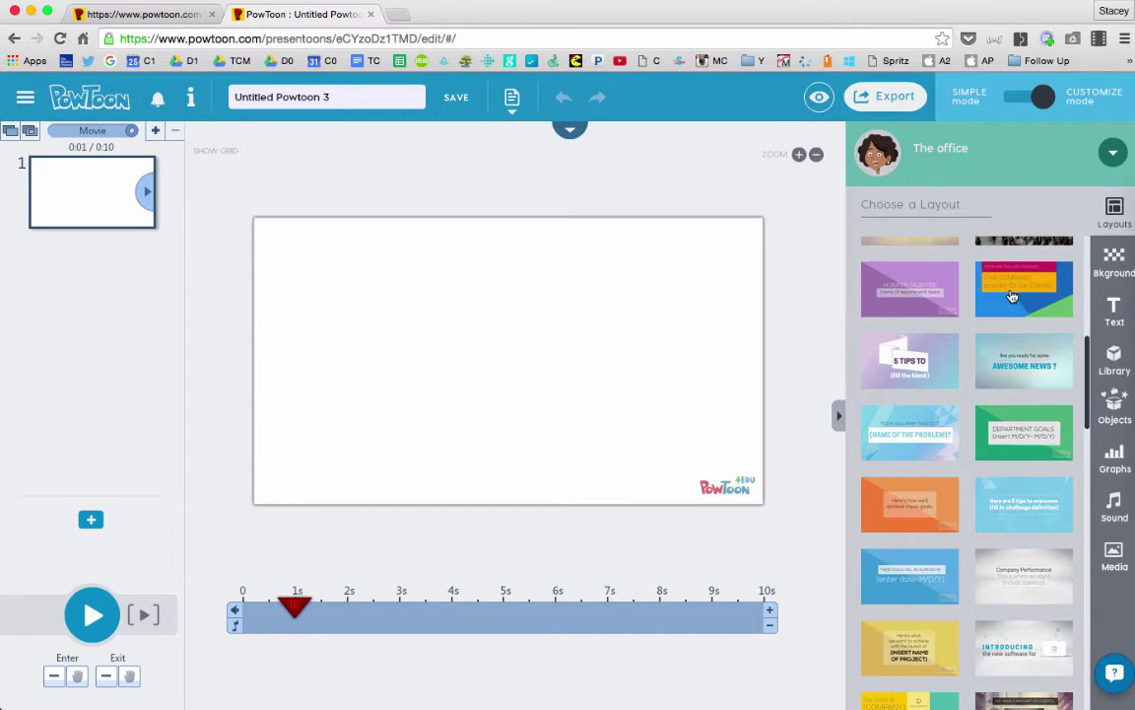
{"action": "left_click", "coordinate": [1012, 295]}
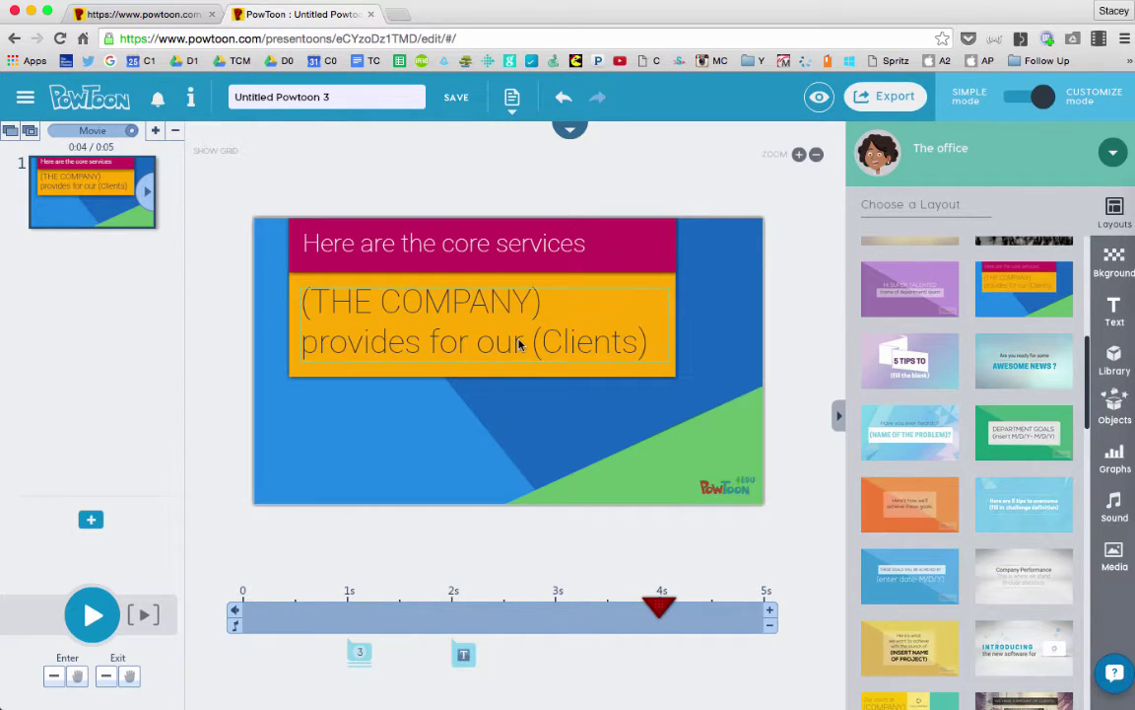
Replace the slide's heading with "Introducing:" and the text in the orange box with "An Awesome PowToon Tutorial"
{"action": "double_click", "coordinate": [490, 246]}
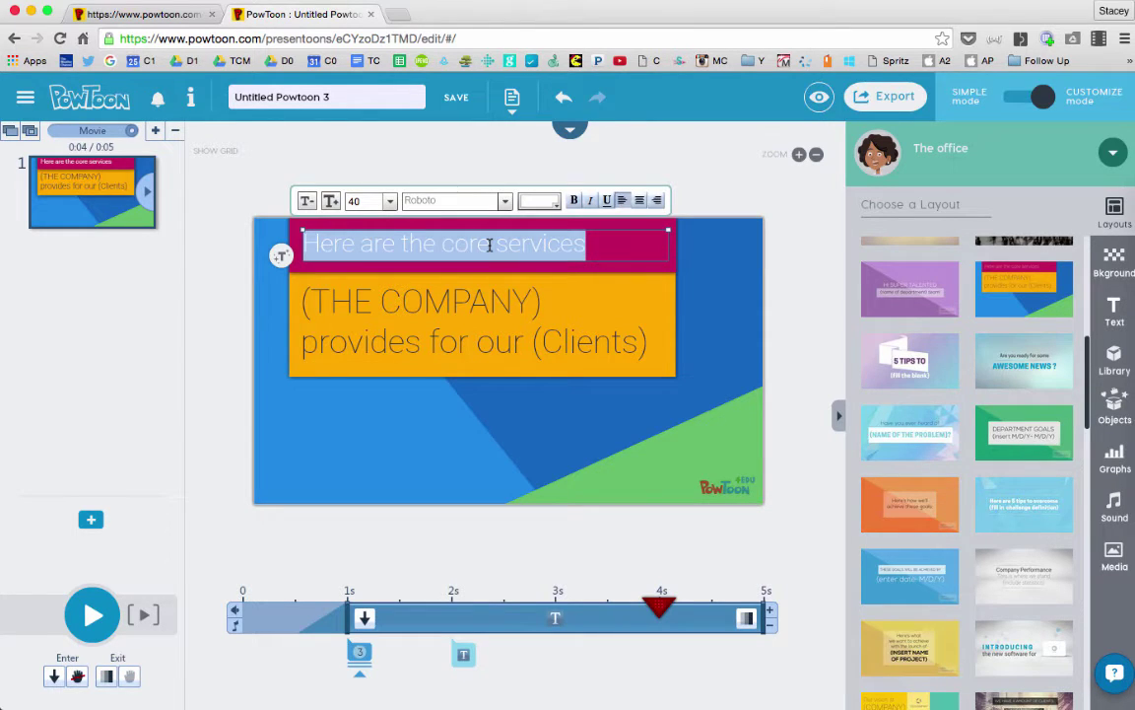
{"action": "key", "text": "BackSpace"}
{"action": "type", "text": "Introducing"}
{"action": "double_click", "coordinate": [545, 343]}
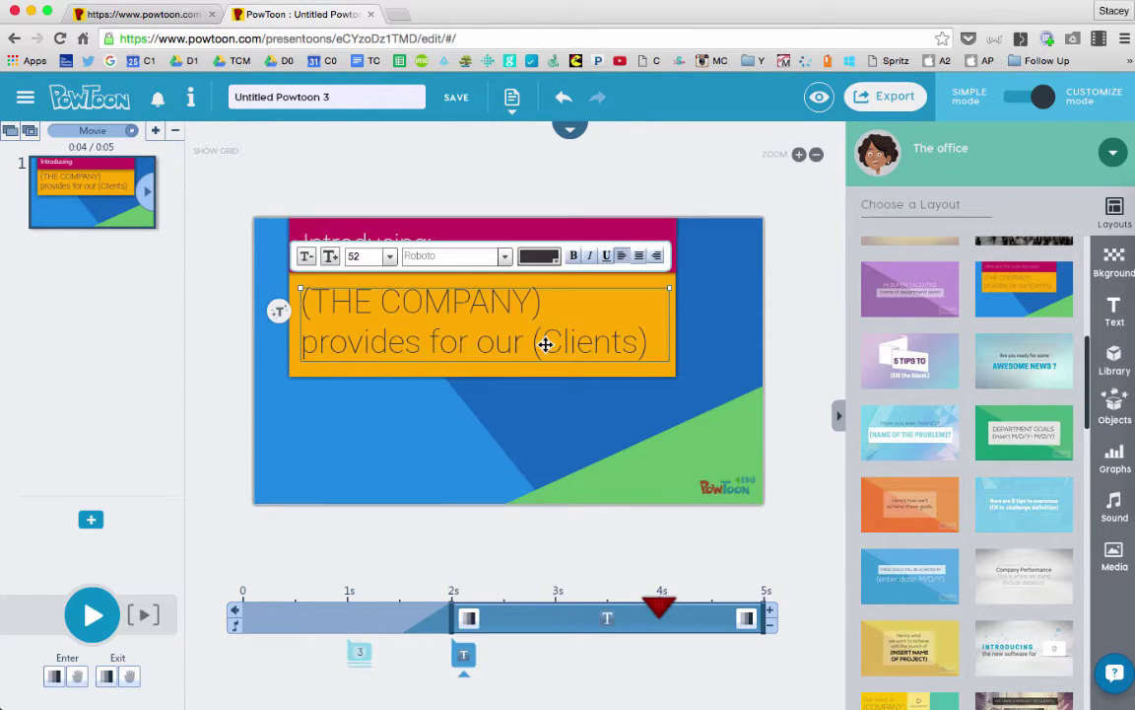
{"action": "type", "text": "An Awesome PowToon Tu"}
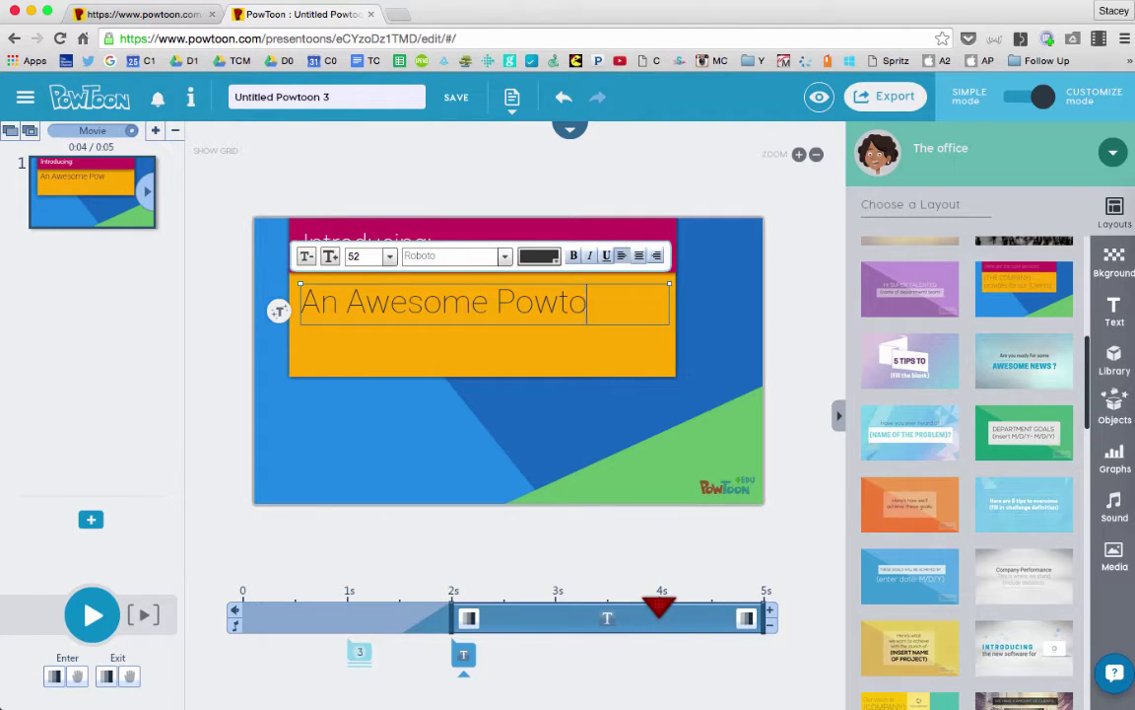
{"action": "type", "text": "torial"}
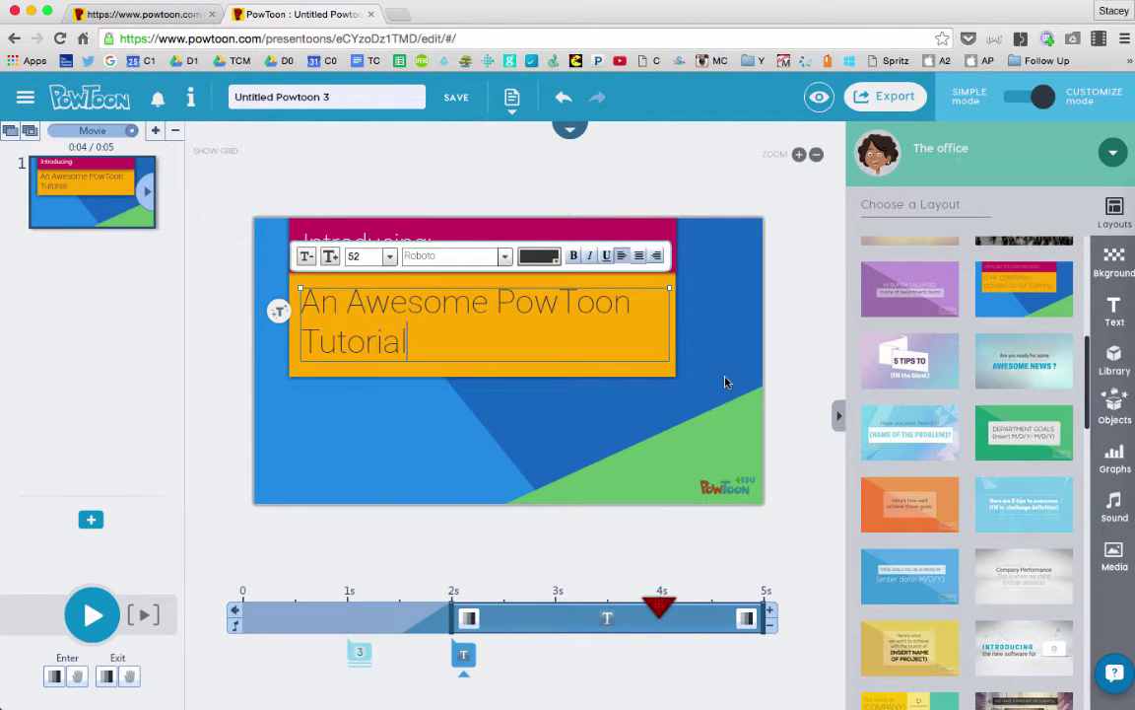
Increase the font size of the "An Awesome PowToon Tutorial" text to 60
{"action": "left_click", "coordinate": [725, 381]}
{"action": "left_click", "coordinate": [405, 337]}
{"action": "left_click", "coordinate": [330, 258]}
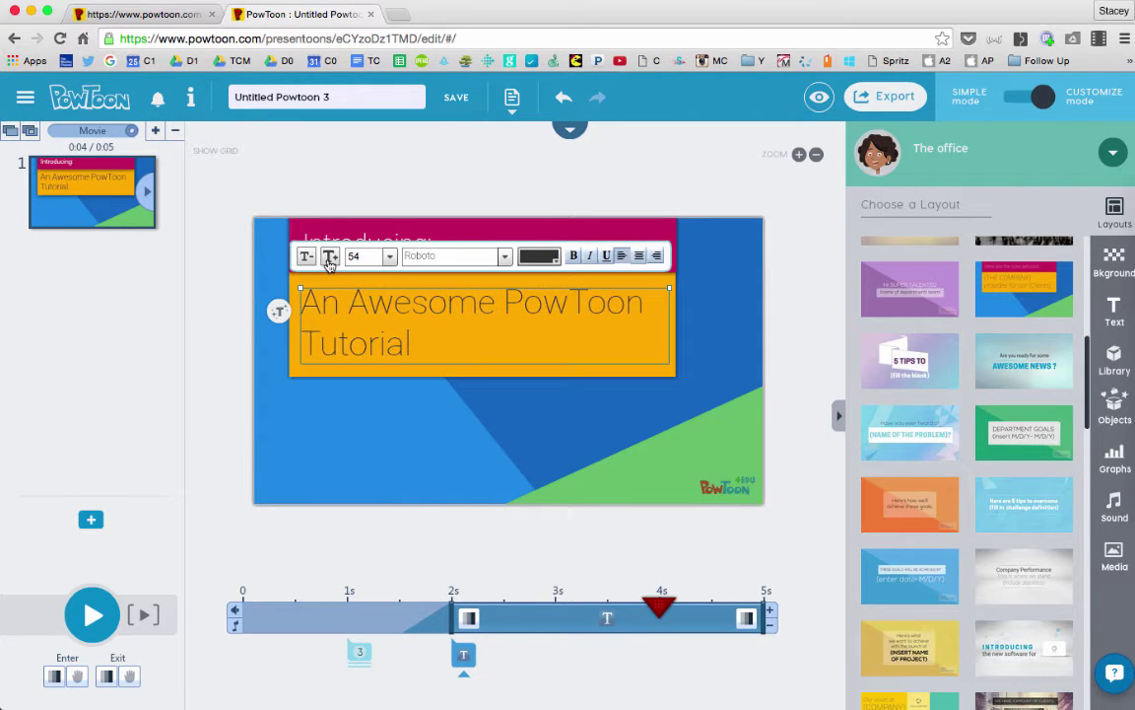
{"action": "left_click", "coordinate": [331, 258]}
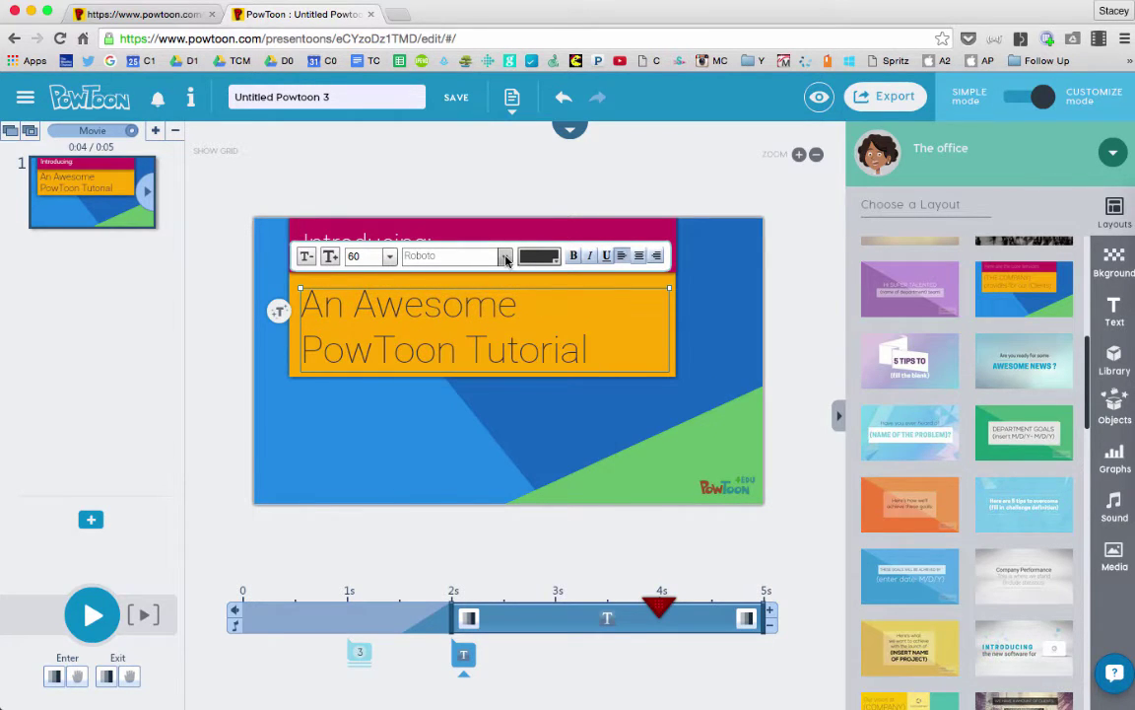
Try the Short Stack font on the "An Awesome PowToon Tutorial" text and undo the font change
{"action": "left_click", "coordinate": [506, 259]}
{"action": "left_click", "coordinate": [471, 434]}
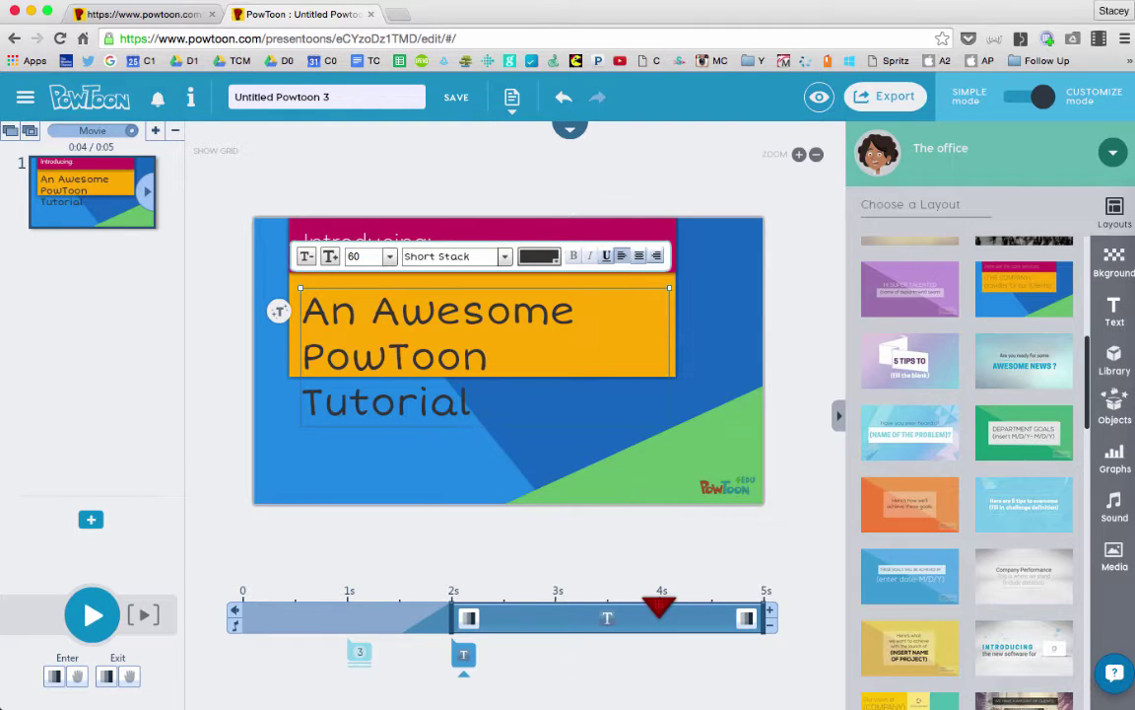
{"action": "left_click", "coordinate": [565, 102]}
{"action": "left_click", "coordinate": [598, 98]}
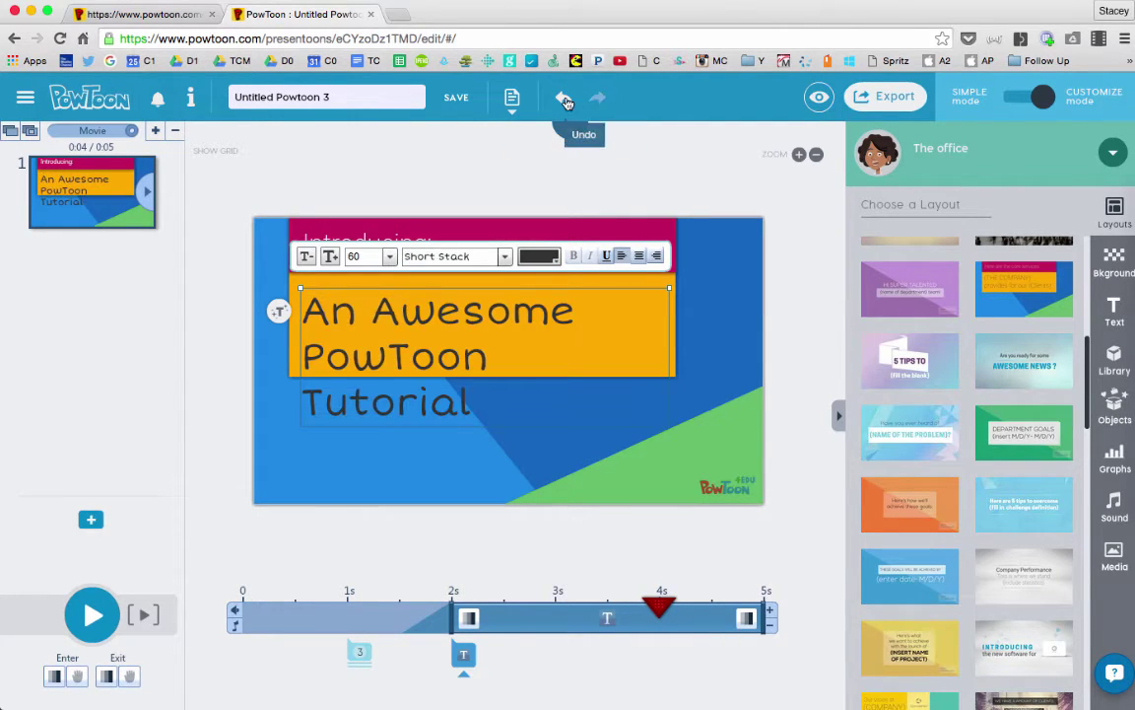
{"action": "left_click", "coordinate": [565, 103]}
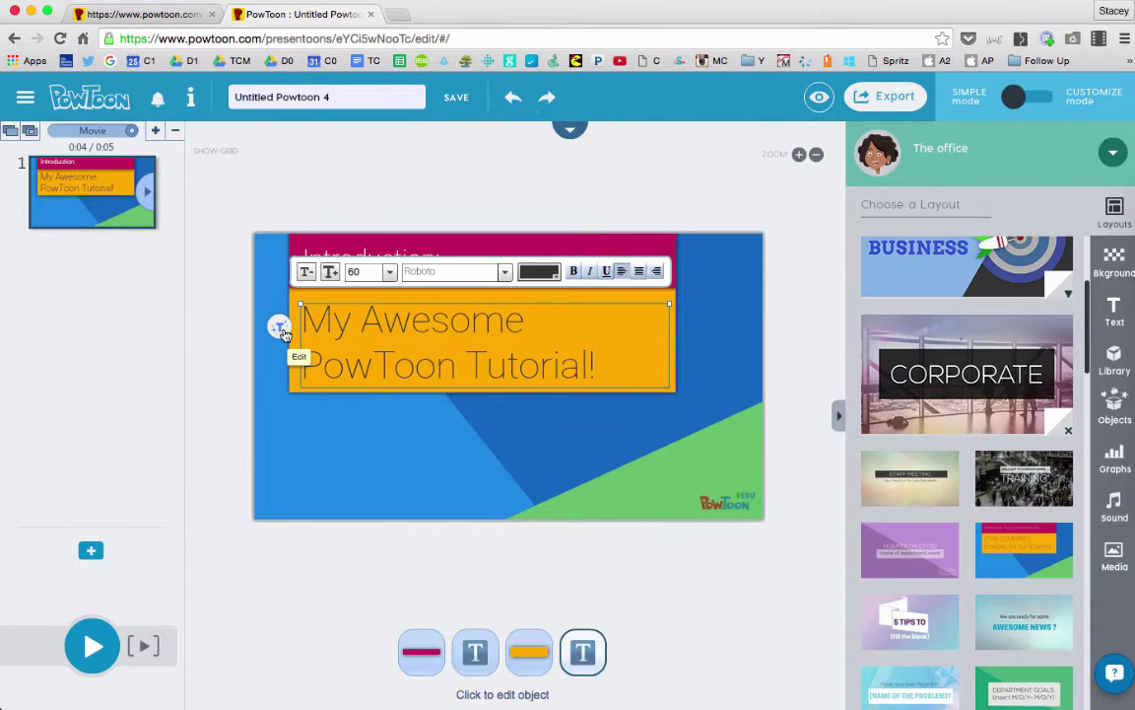
Preview several text effects for "My Awesome PowToon Tutorial!" and apply the Hand writing effect
{"action": "left_click", "coordinate": [280, 327]}
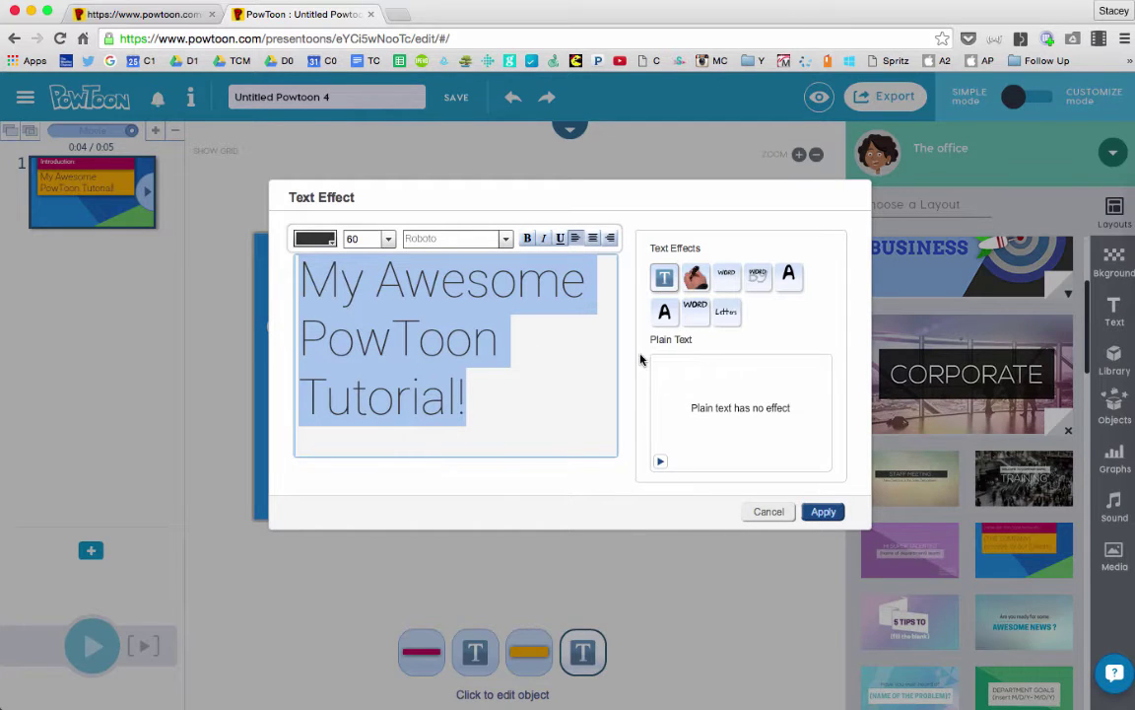
{"action": "left_click", "coordinate": [696, 278]}
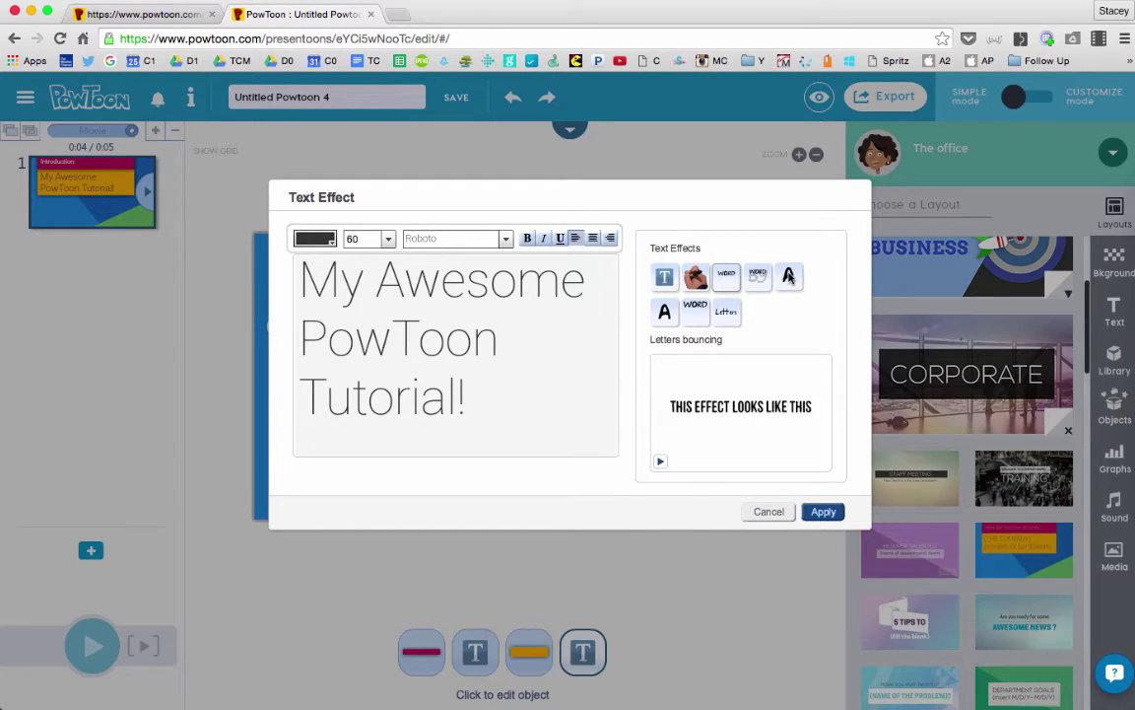
{"action": "left_click", "coordinate": [788, 277]}
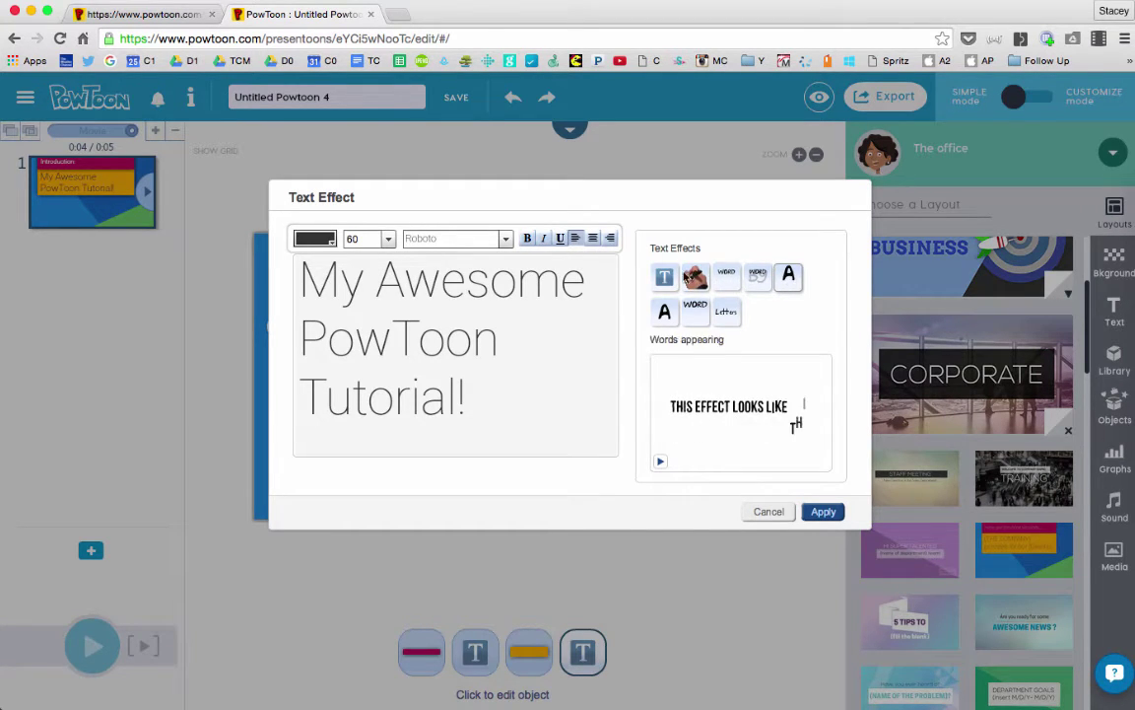
{"action": "left_click", "coordinate": [695, 280]}
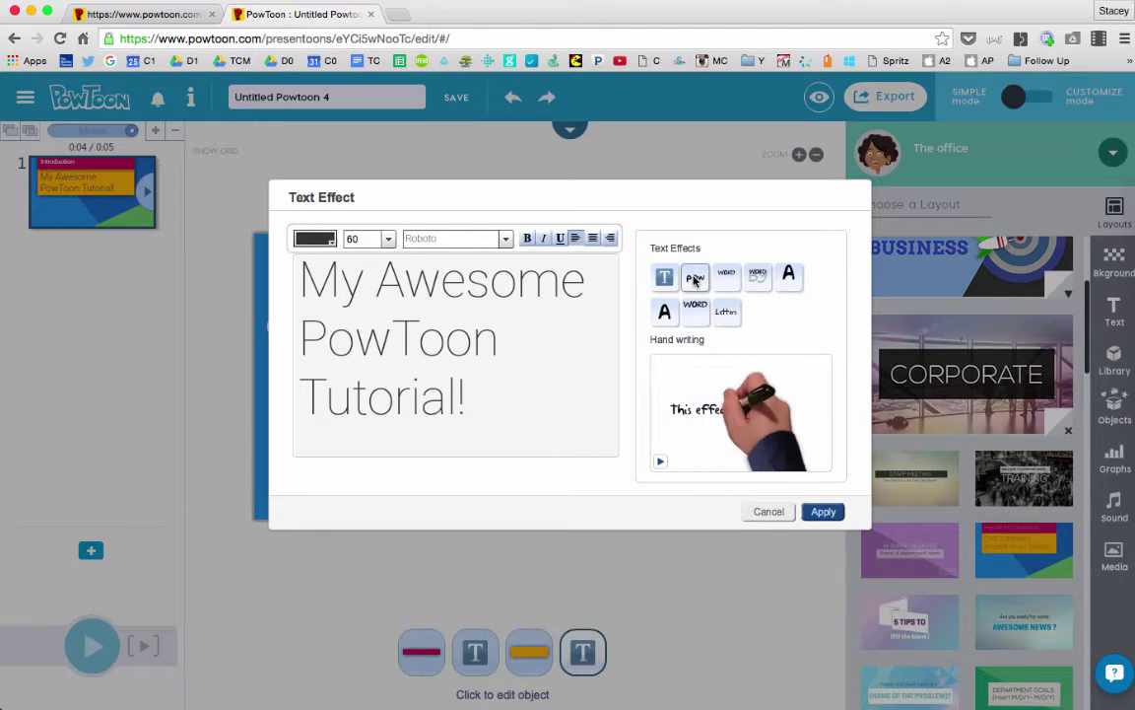
{"action": "left_click", "coordinate": [823, 512]}
Play slide 1 from the start of its timeline to preview the hand-writing animation
{"action": "left_click_drag", "start_coordinate": [660, 612], "coordinate": [222, 596]}
{"action": "left_click", "coordinate": [92, 617]}
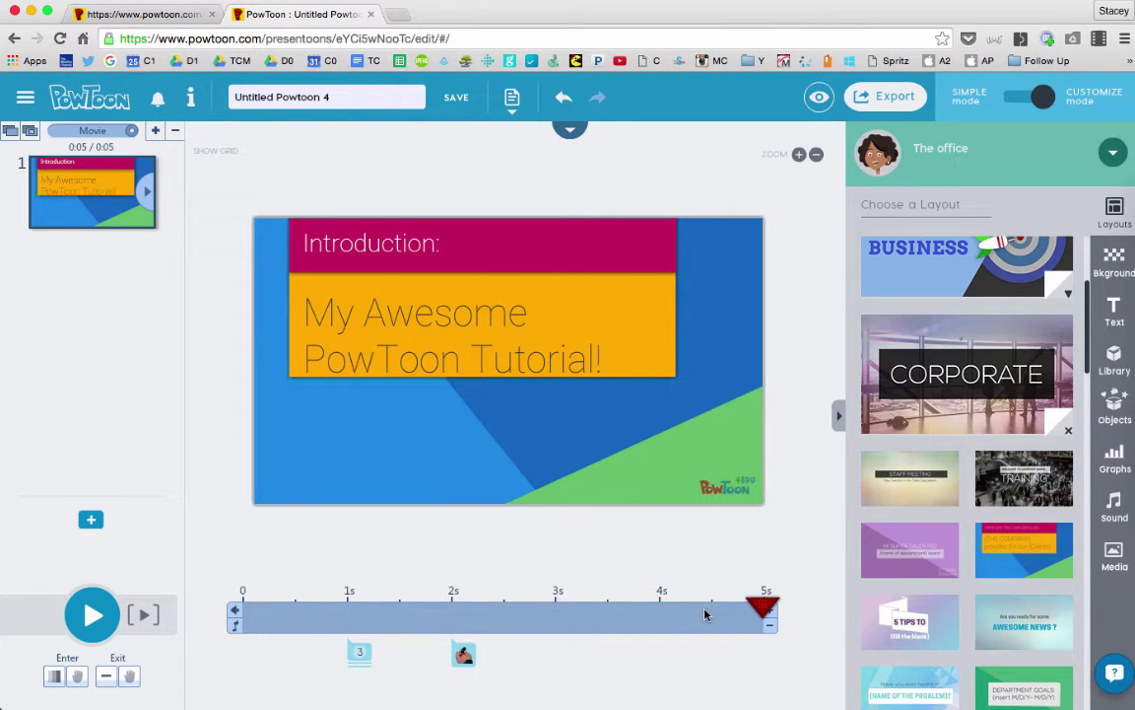
Adjust the timing of the "Introduction:" heading so it spans from 0 to 5 seconds on the slide's timeline
{"action": "left_click", "coordinate": [444, 241]}
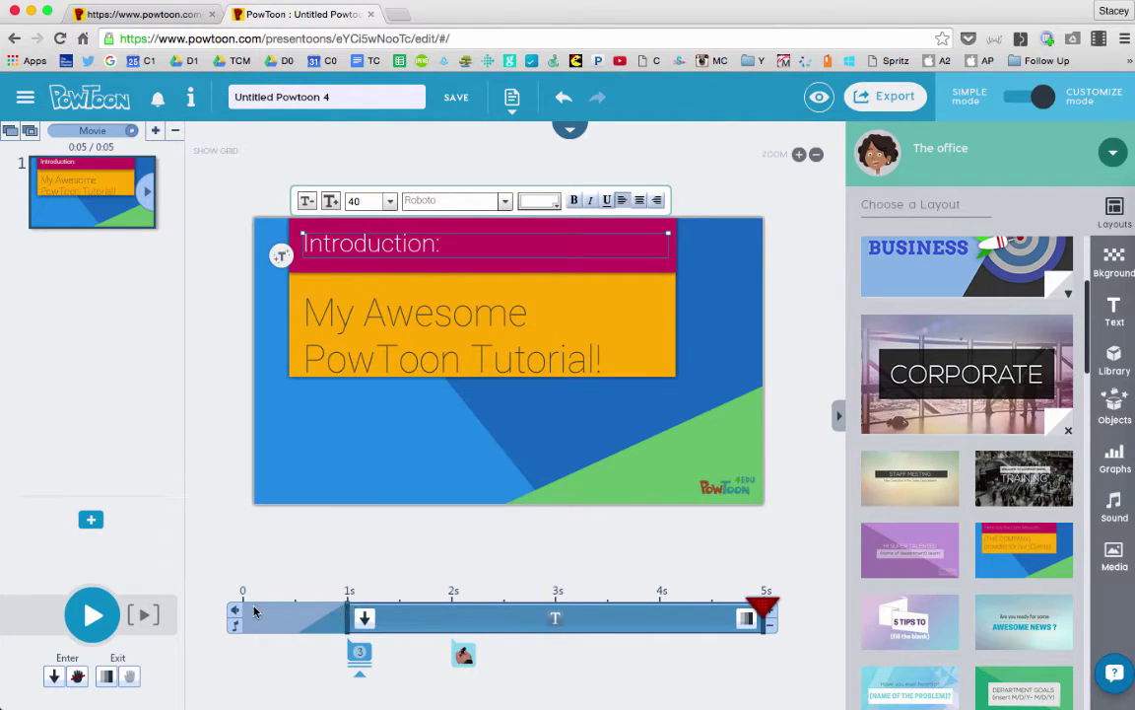
{"action": "left_click_drag", "start_coordinate": [437, 619], "coordinate": [328, 637]}
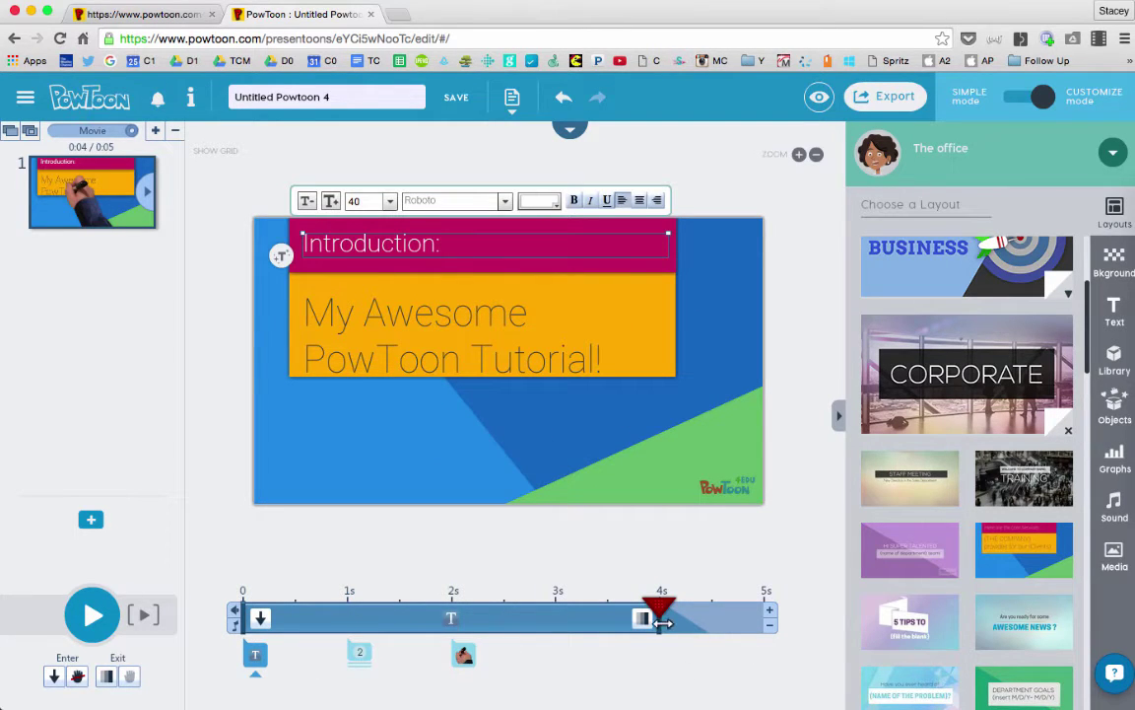
{"action": "left_click_drag", "start_coordinate": [567, 618], "coordinate": [671, 618]}
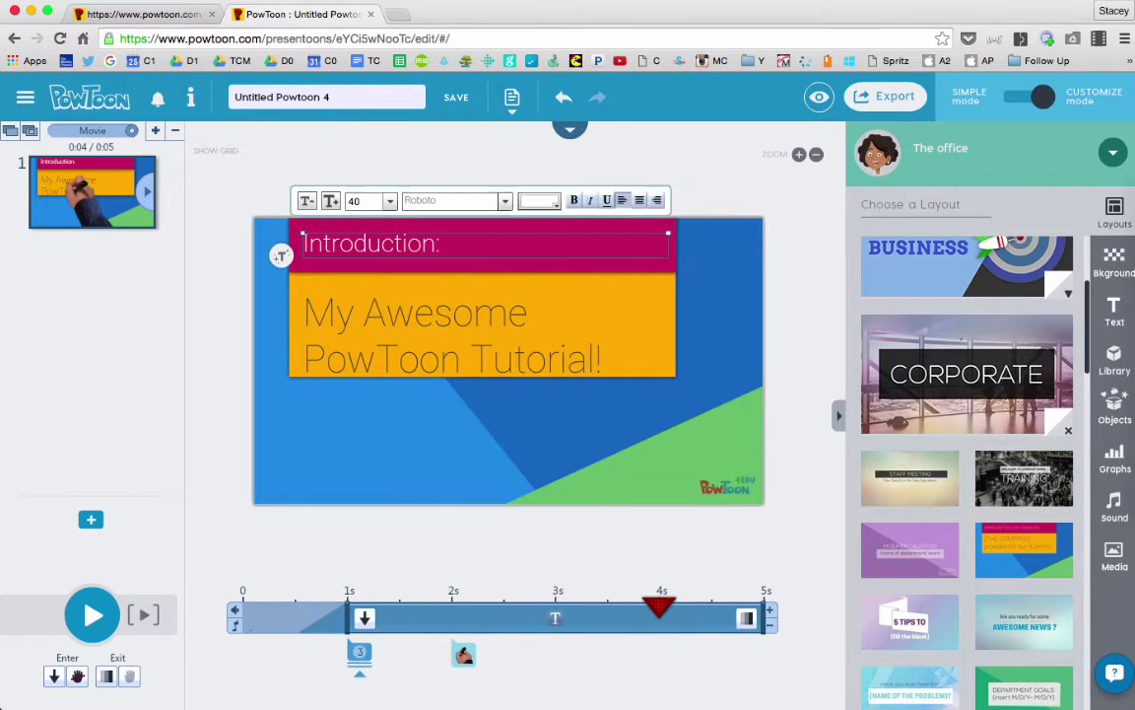
{"action": "left_click_drag", "start_coordinate": [349, 618], "coordinate": [228, 613]}
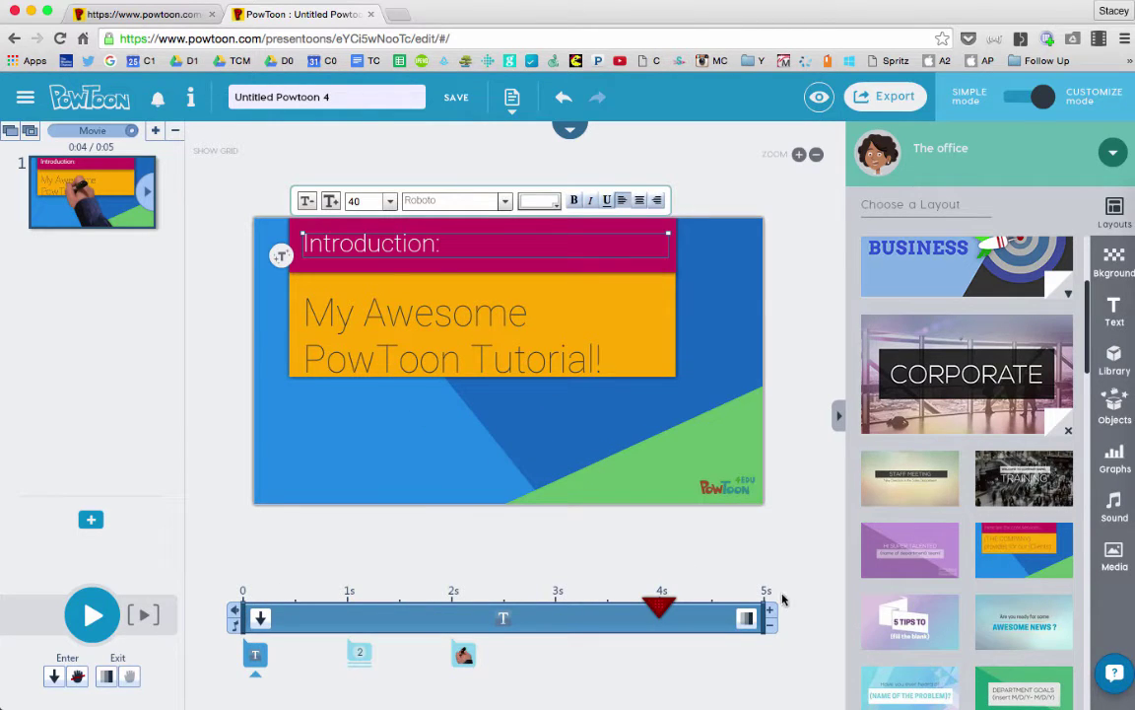
Rewind slide 1 to 0 seconds and replay it to check the adjusted heading timing
{"action": "left_click", "coordinate": [740, 335]}
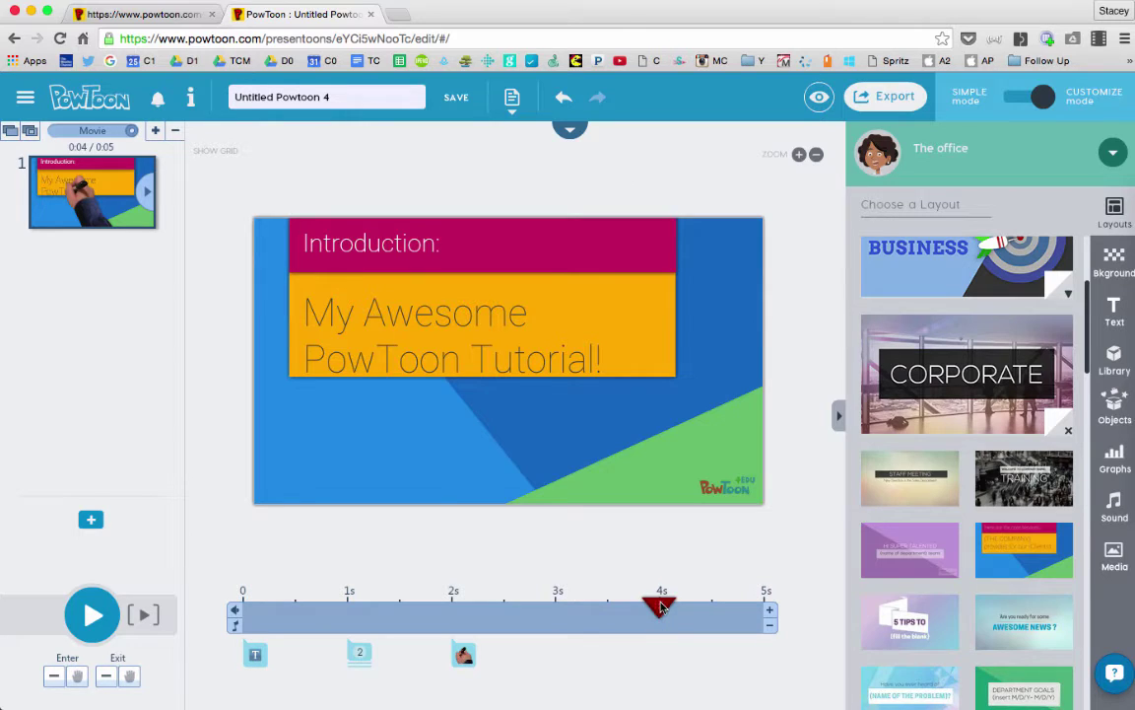
{"action": "left_click_drag", "start_coordinate": [661, 608], "coordinate": [241, 601]}
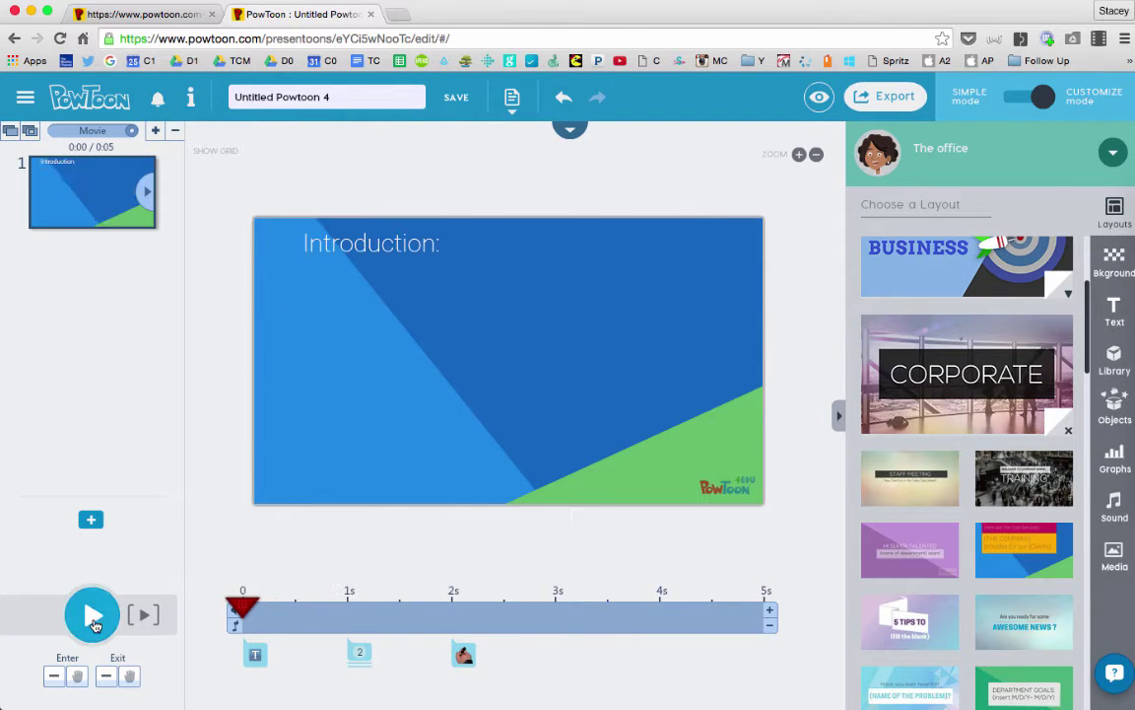
{"action": "left_click", "coordinate": [94, 617]}
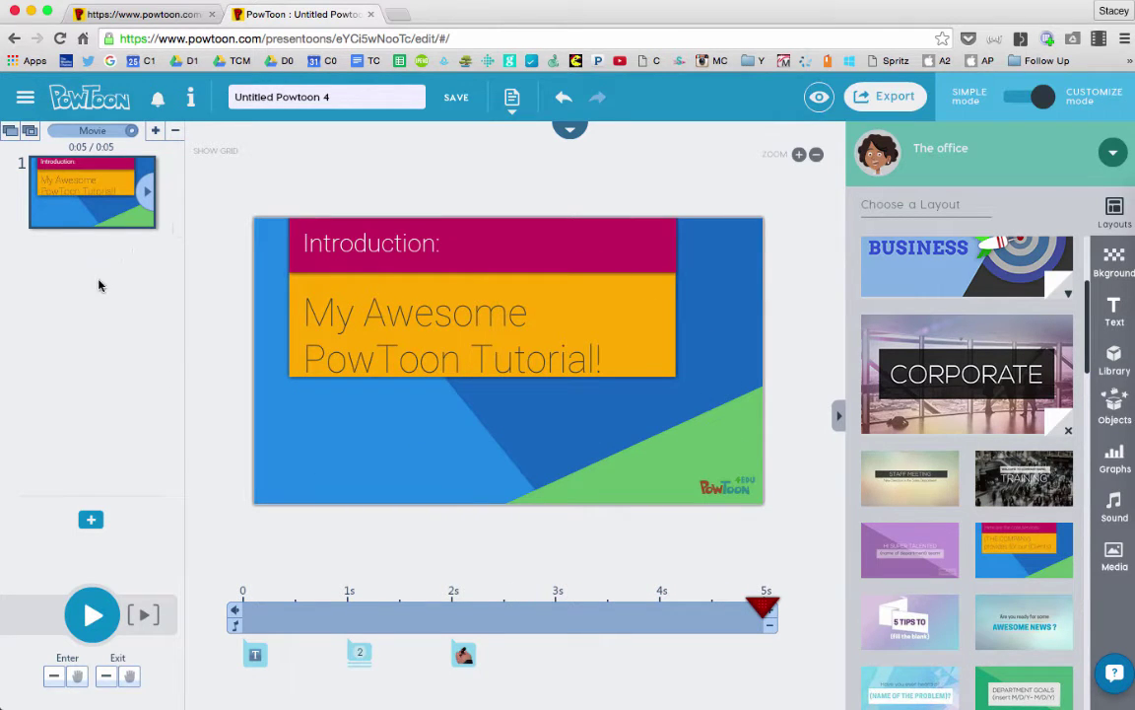
Add a second slide after slide 1, delete it, and add it again
{"action": "left_click", "coordinate": [154, 132]}
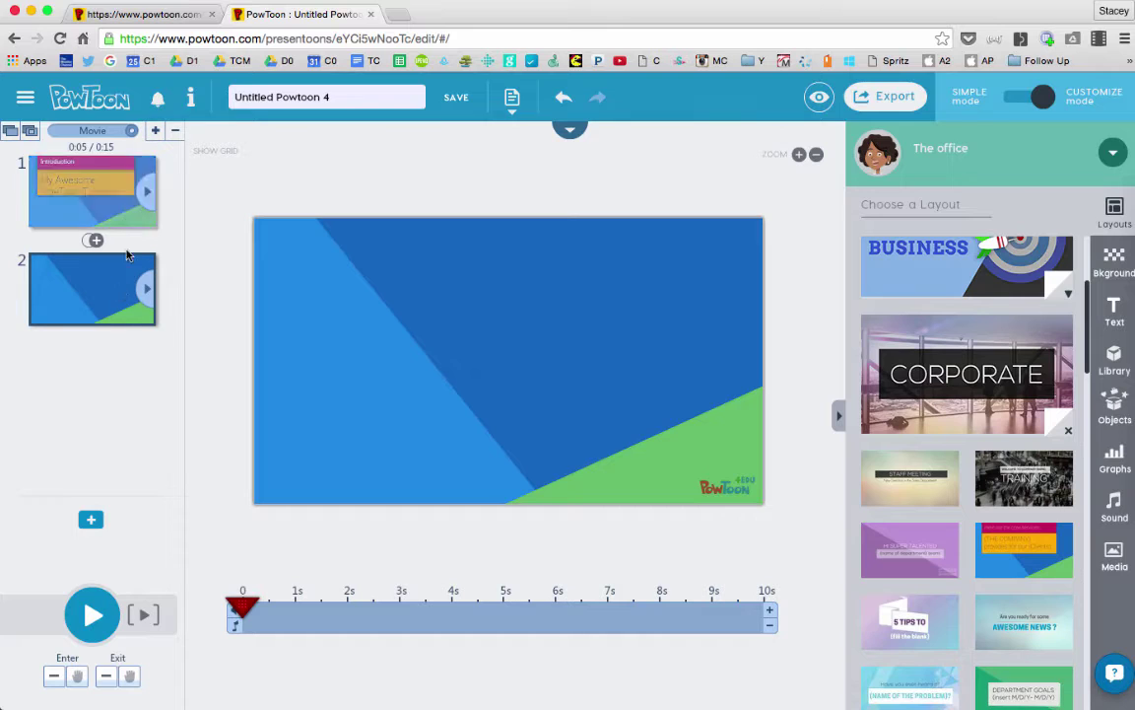
{"action": "left_click", "coordinate": [176, 134]}
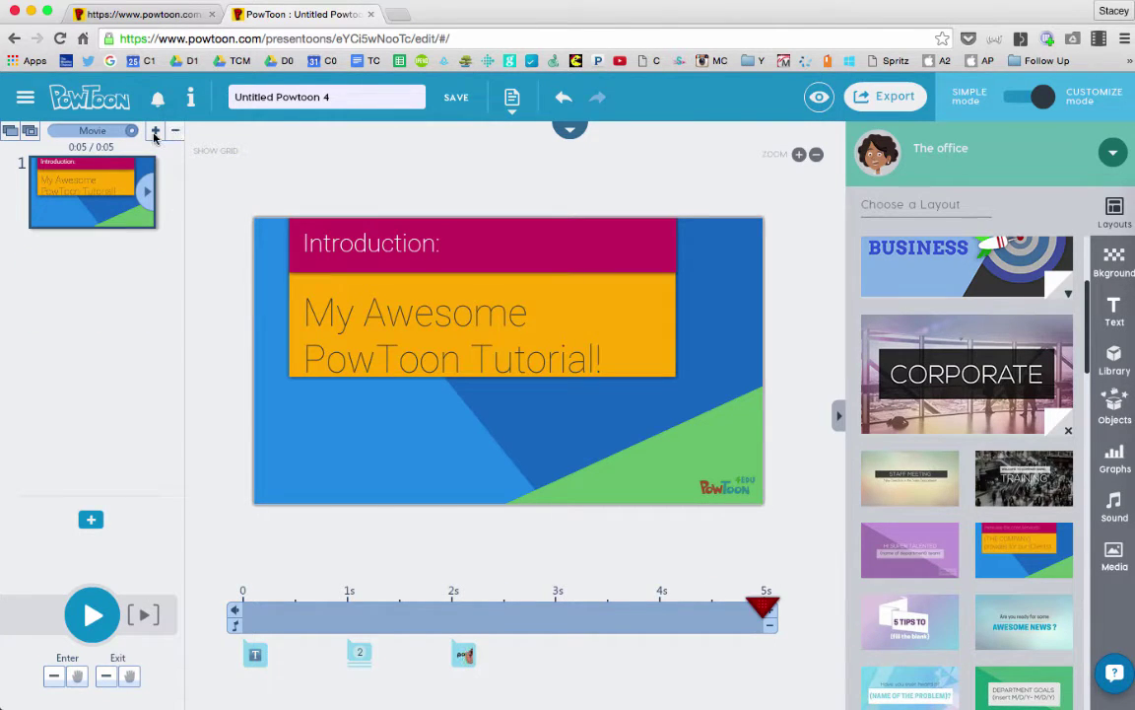
{"action": "left_click", "coordinate": [155, 133]}
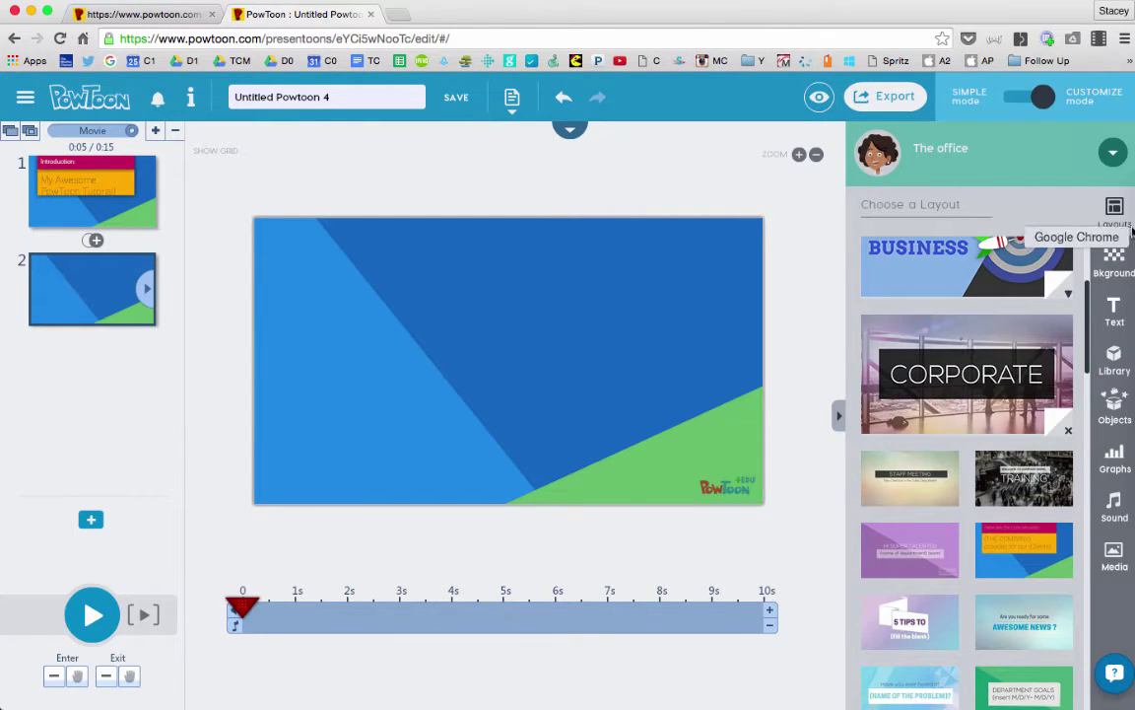
Add a title text to slide 2 reading "Add some text"
{"action": "left_click", "coordinate": [1113, 328]}
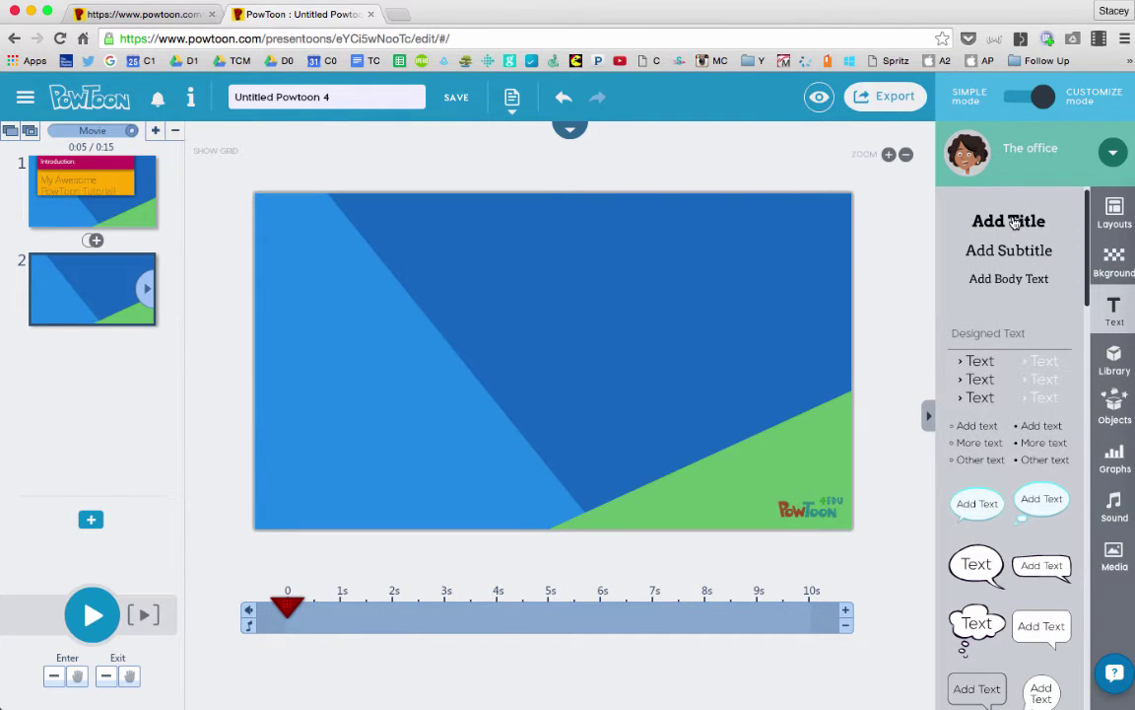
{"action": "left_click", "coordinate": [1016, 223]}
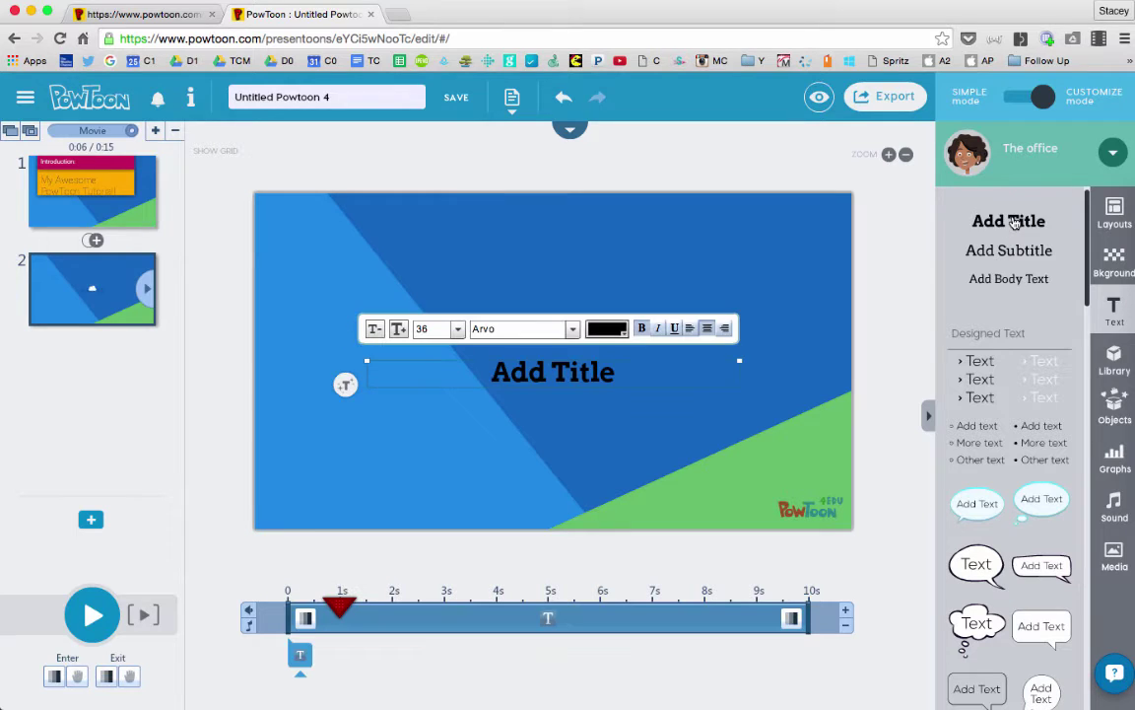
{"action": "double_click", "coordinate": [555, 369]}
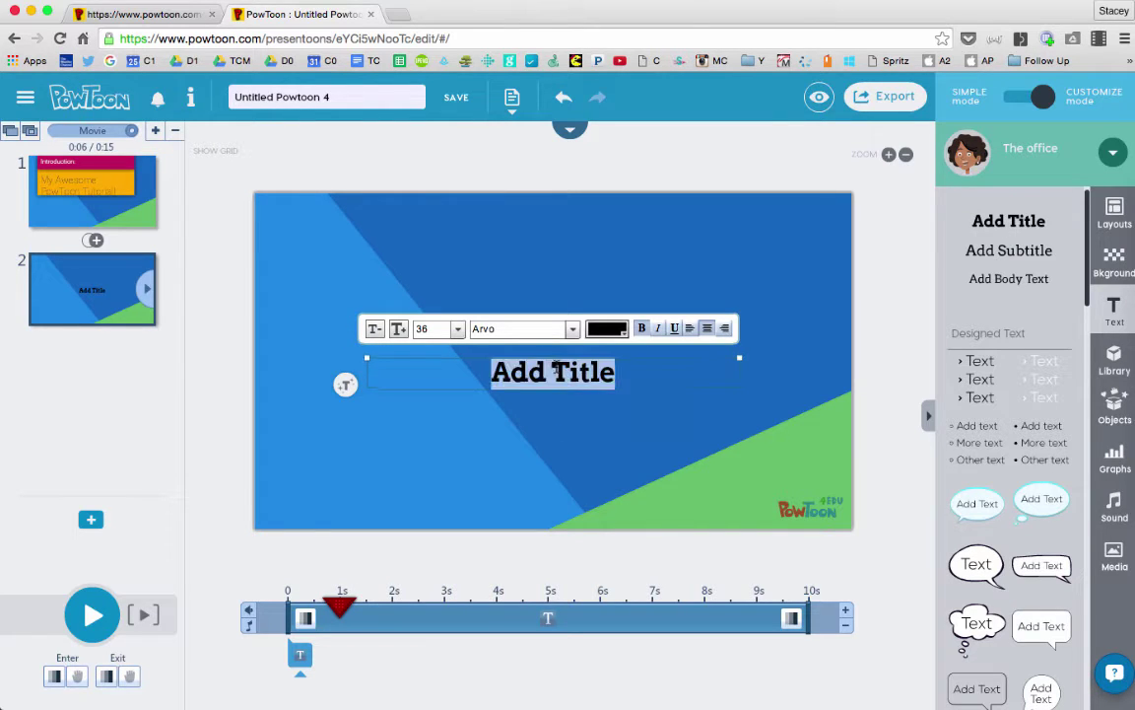
{"action": "type", "text": "Add some text"}
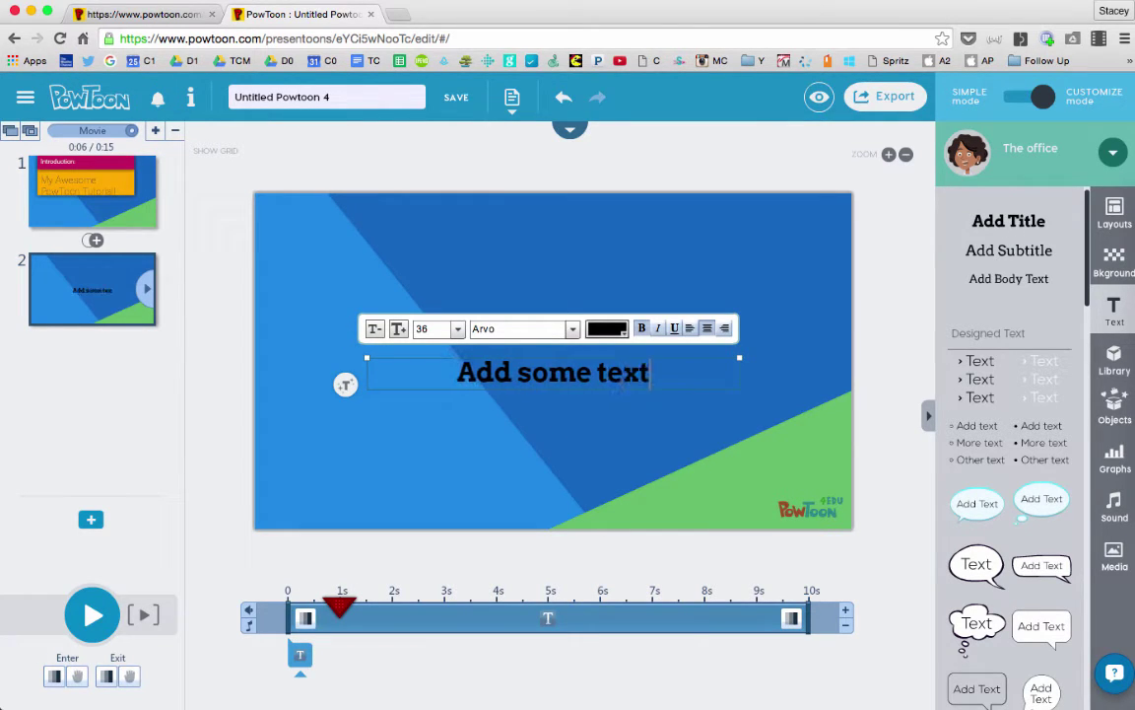
{"action": "left_click", "coordinate": [650, 436]}
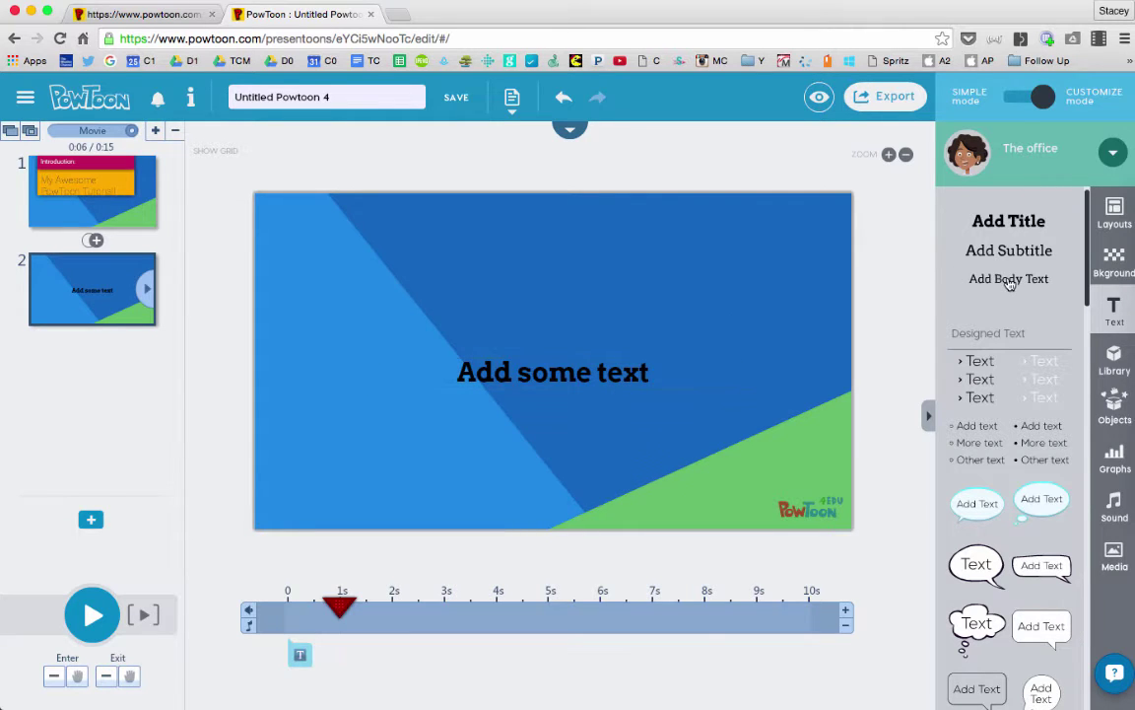
Add body text reading "Here is an introduction to:" and place it under the title, moved to the upper part of slide 2
{"action": "left_click", "coordinate": [1010, 280]}
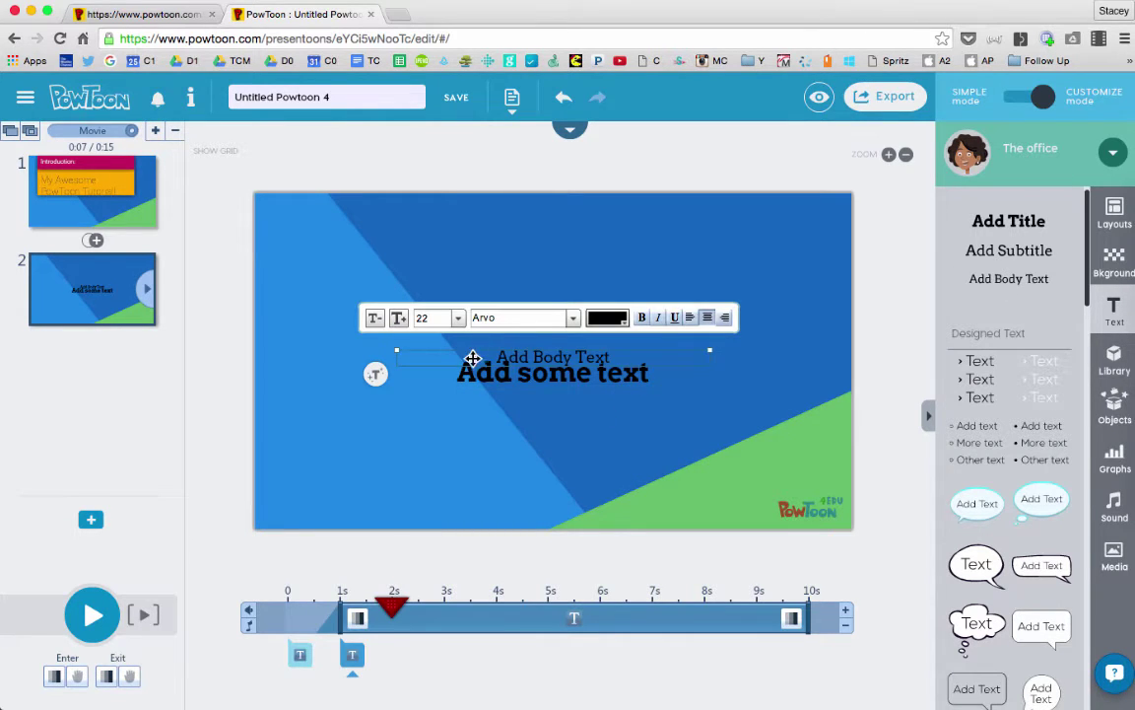
{"action": "left_click_drag", "start_coordinate": [471, 353], "coordinate": [476, 425]}
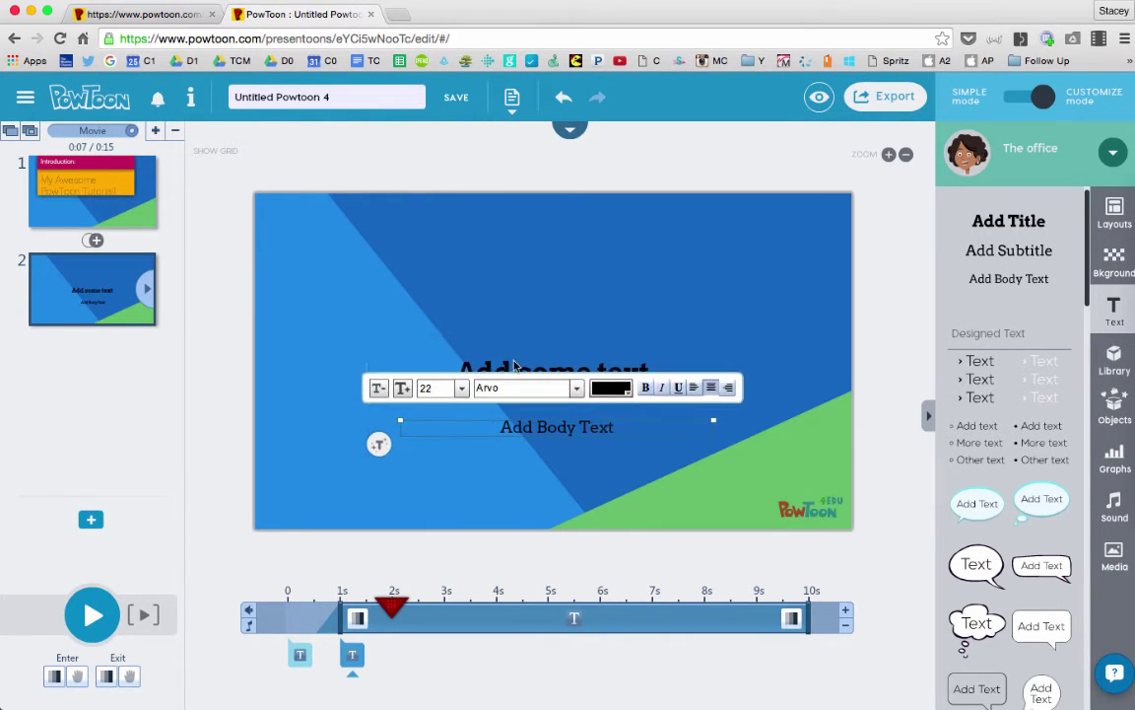
{"action": "left_click_drag", "start_coordinate": [505, 337], "coordinate": [524, 222]}
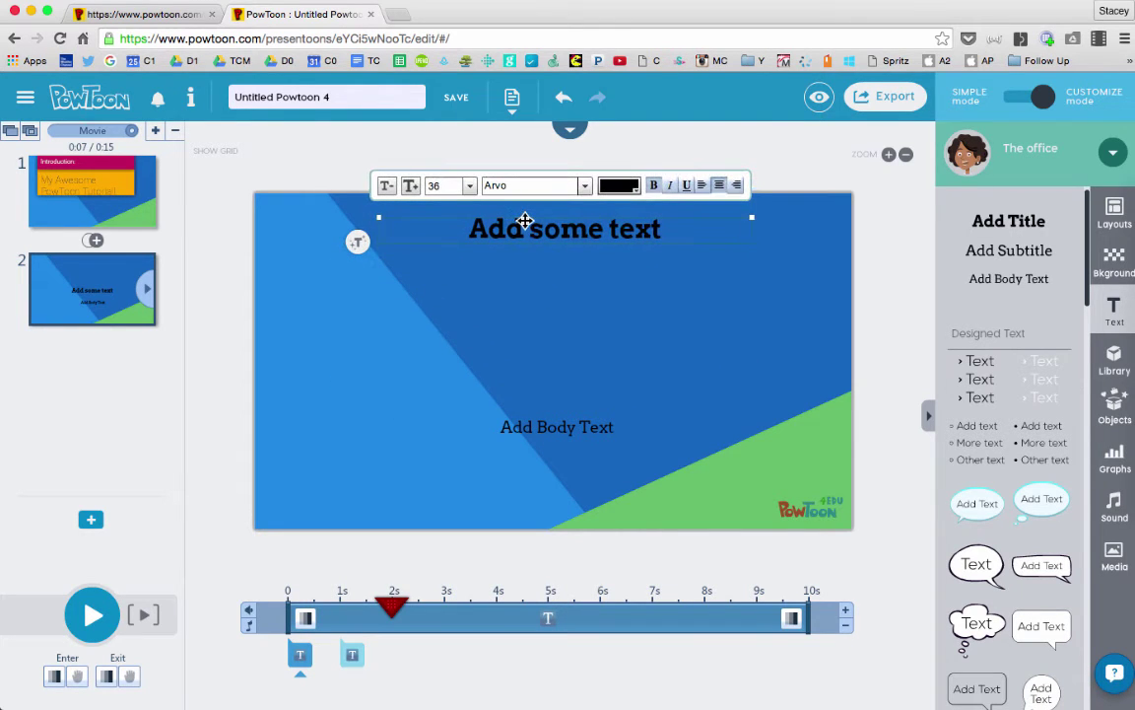
{"action": "left_click_drag", "start_coordinate": [527, 430], "coordinate": [540, 292]}
{"action": "double_click", "coordinate": [540, 292]}
{"action": "type", "text": "Here"}
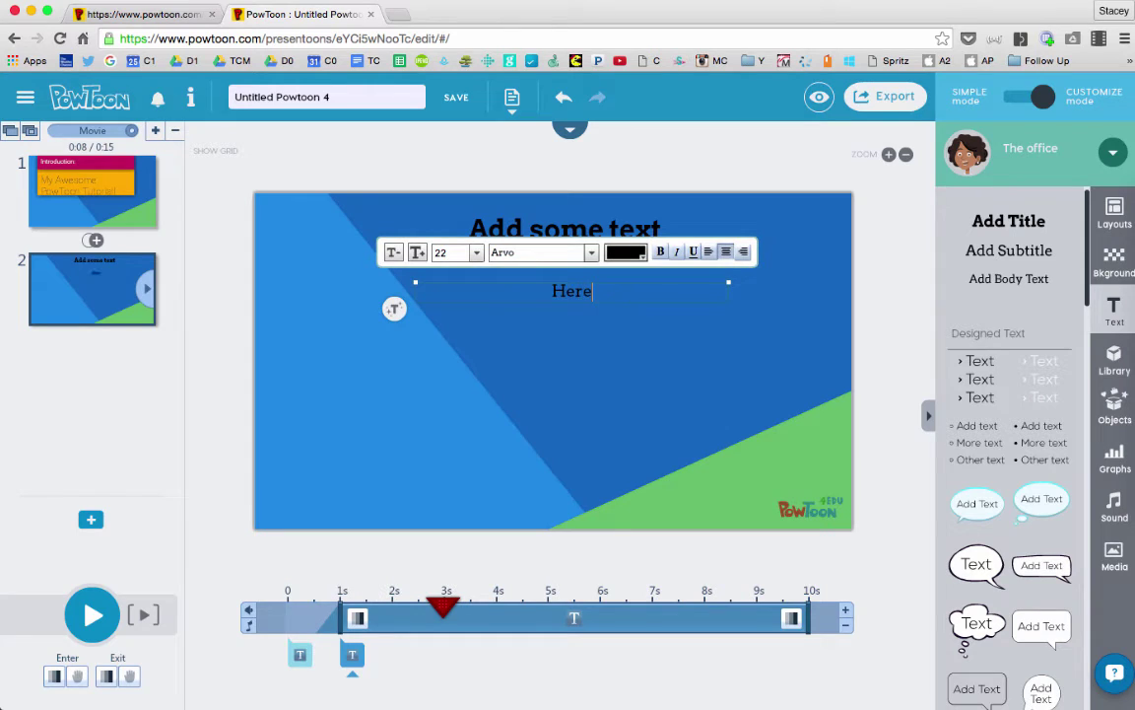
{"action": "type", "text": " is an introd"}
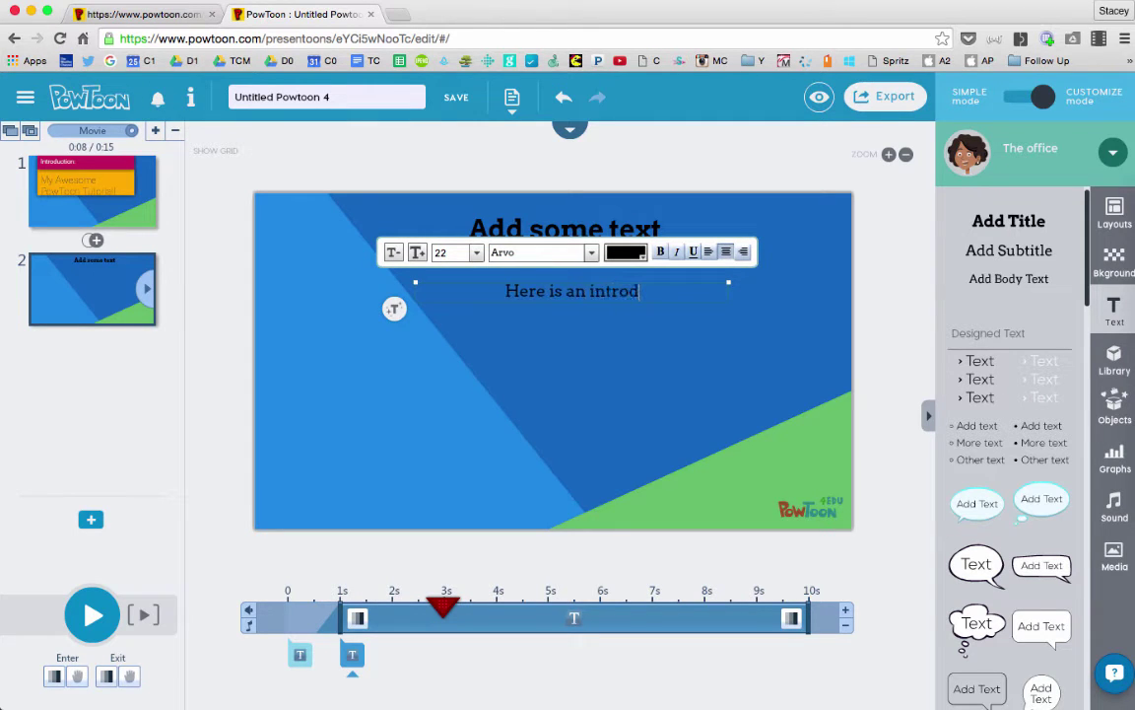
{"action": "type", "text": "uction to:"}
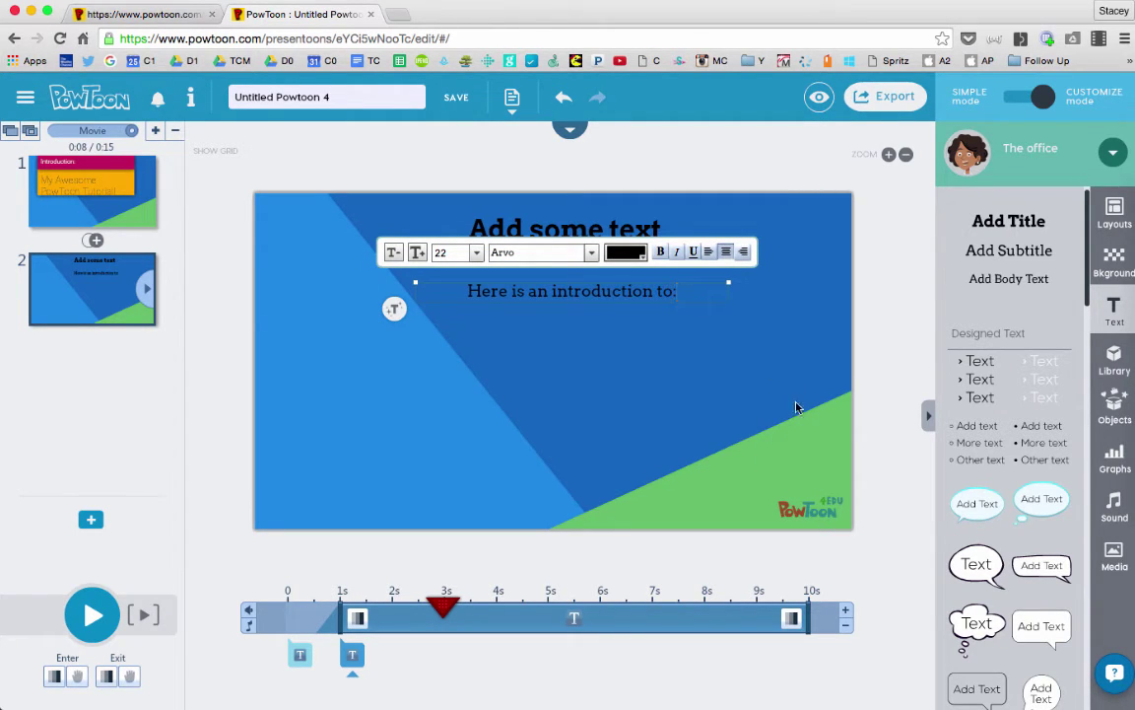
Insert the designed bullet list with hollow round bullets and position it beneath the body text on slide 2
{"action": "left_click", "coordinate": [979, 431]}
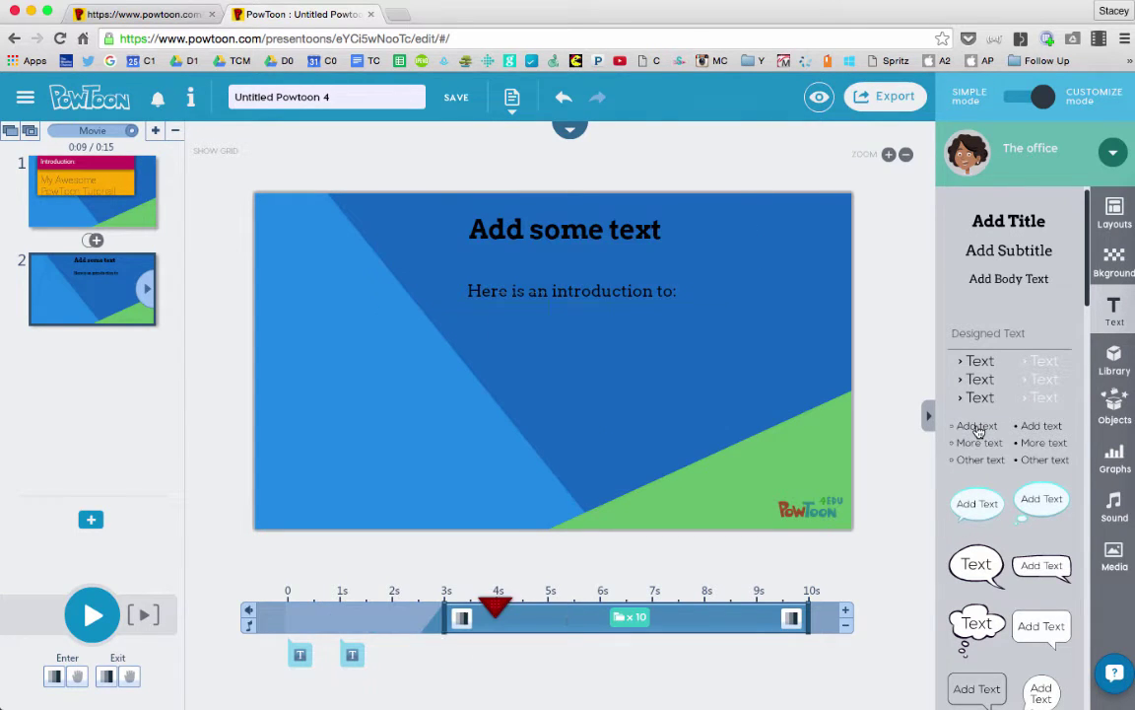
{"action": "double_click", "coordinate": [589, 357]}
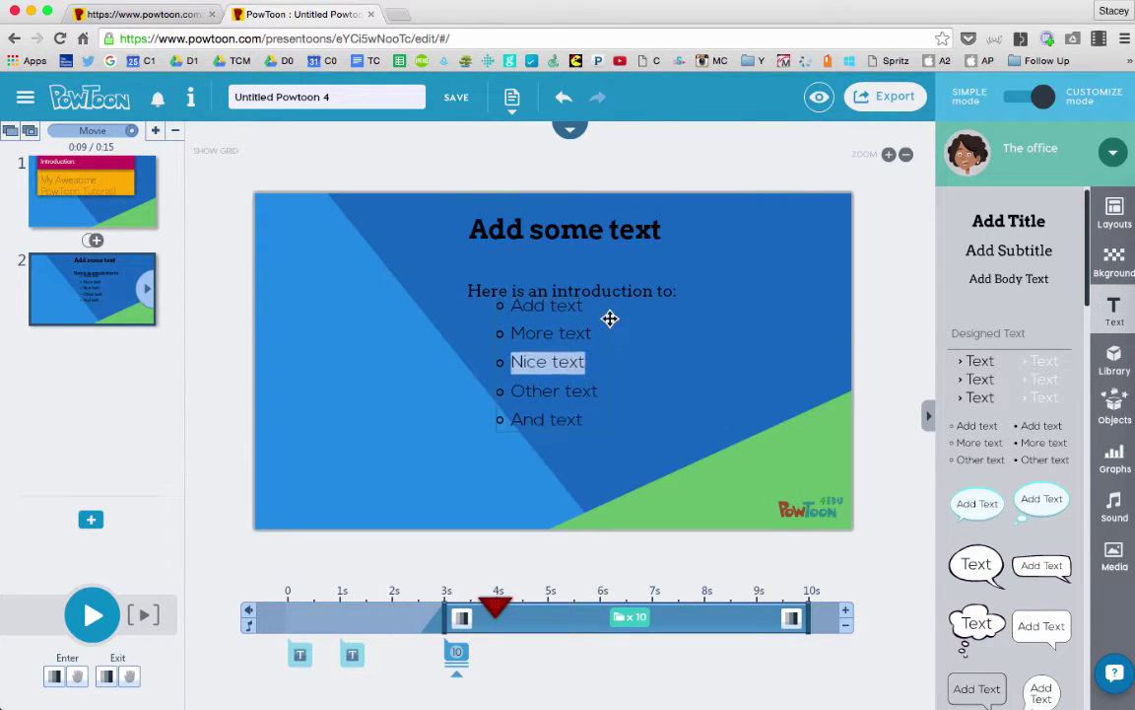
{"action": "left_click", "coordinate": [749, 393]}
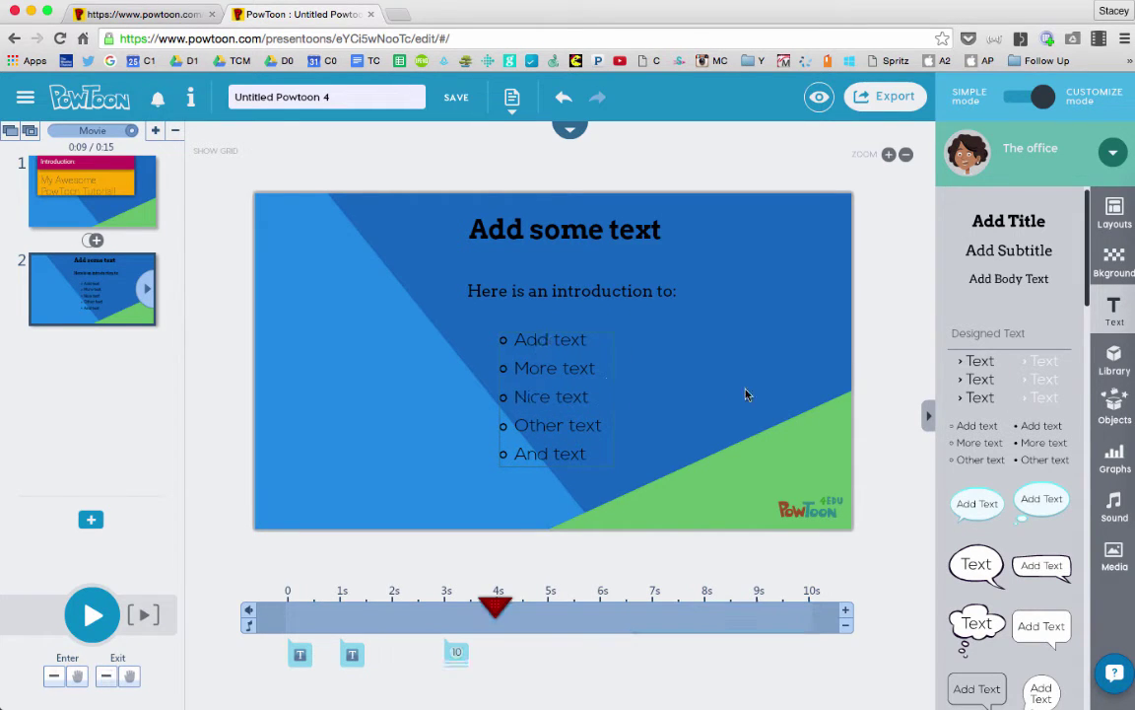
Insert the light blue-edged oval speech bubble and place it beside the bullet list on slide 2
{"action": "left_click", "coordinate": [987, 508]}
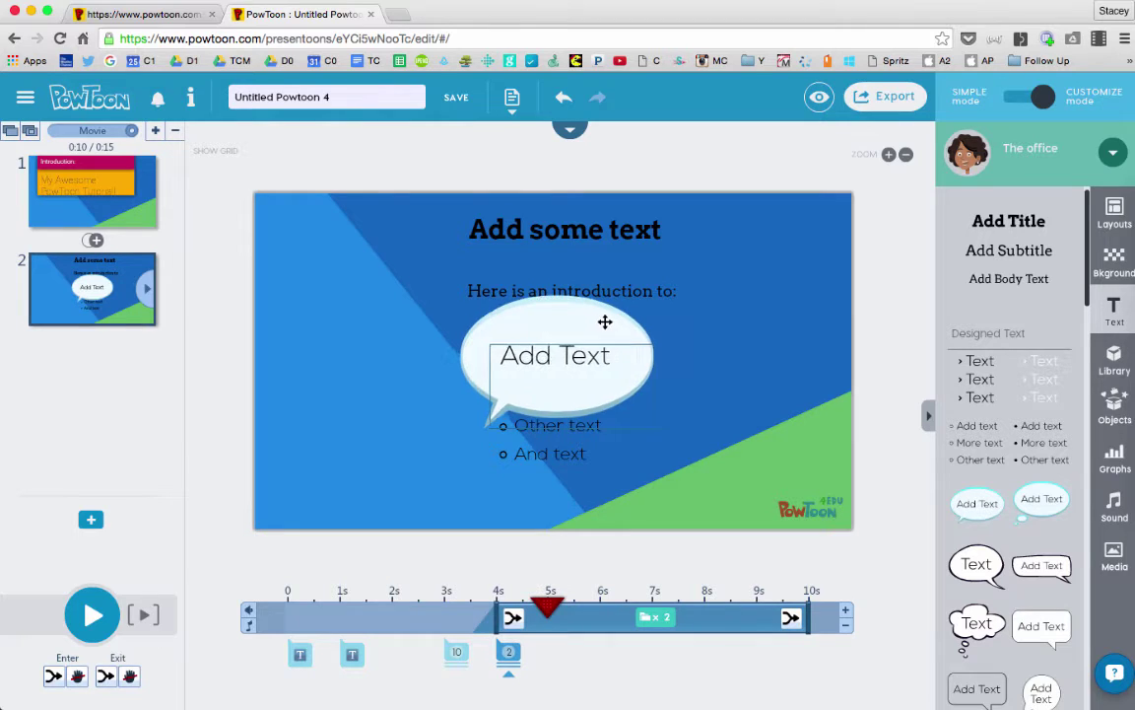
{"action": "left_click_drag", "start_coordinate": [603, 322], "coordinate": [798, 321]}
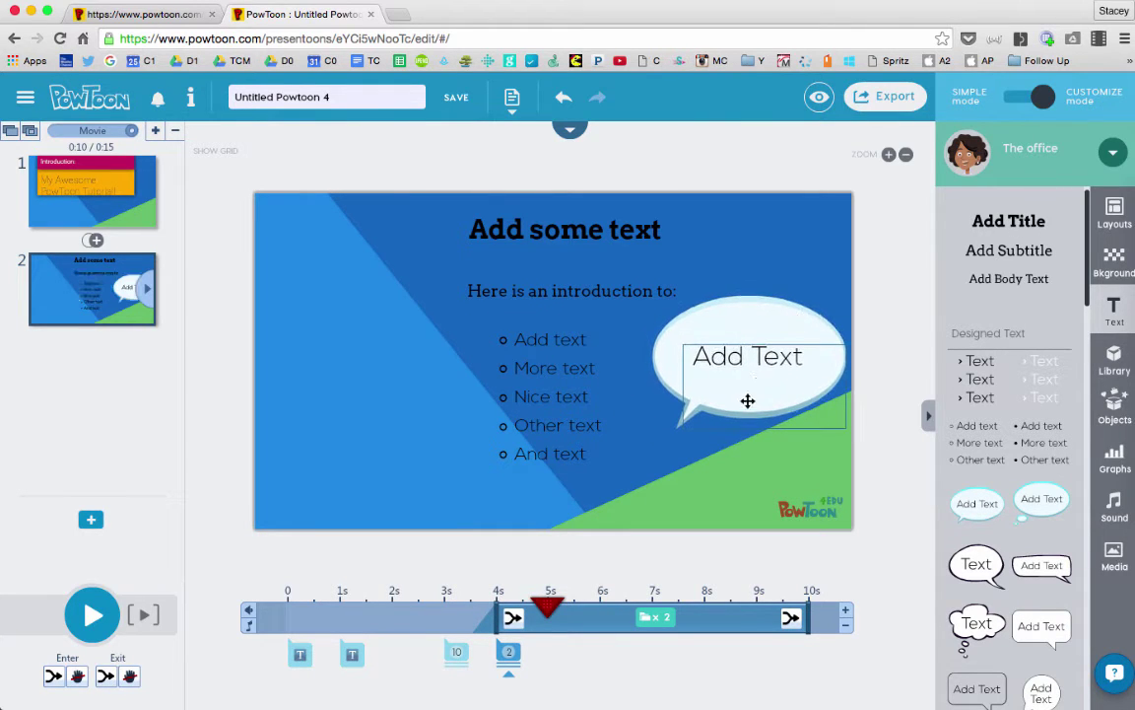
{"action": "left_click", "coordinate": [897, 287]}
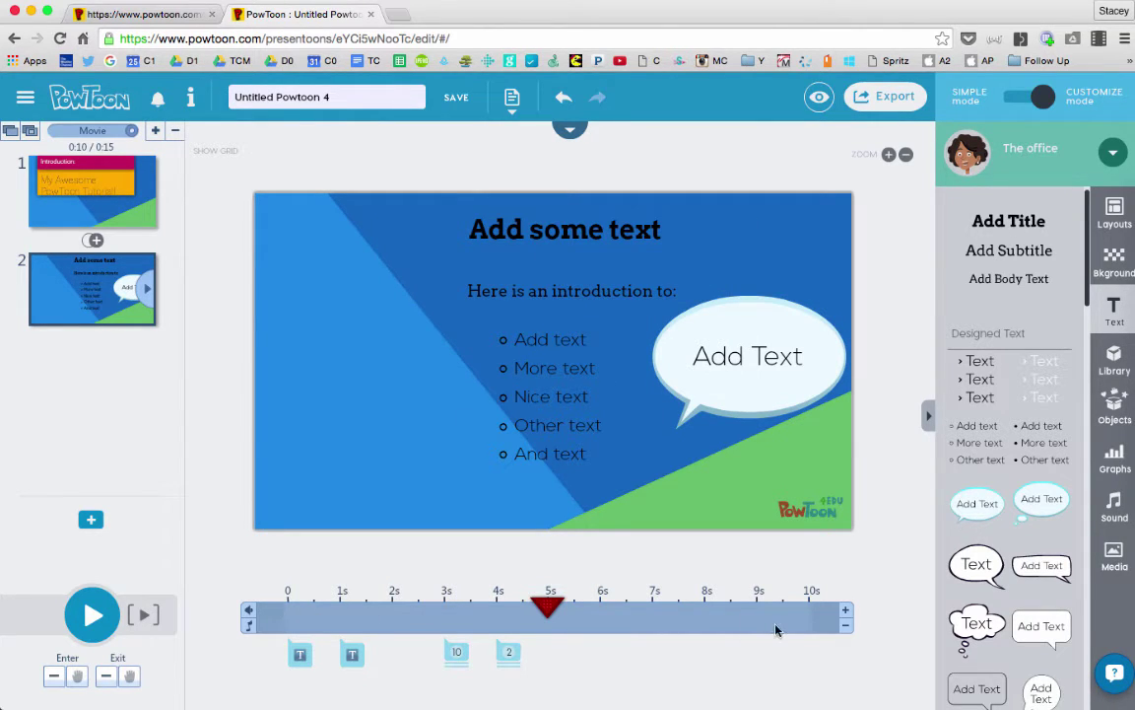
Check when the title, the body text and the bullet list appear on slide 2's timeline
{"action": "left_click", "coordinate": [512, 230]}
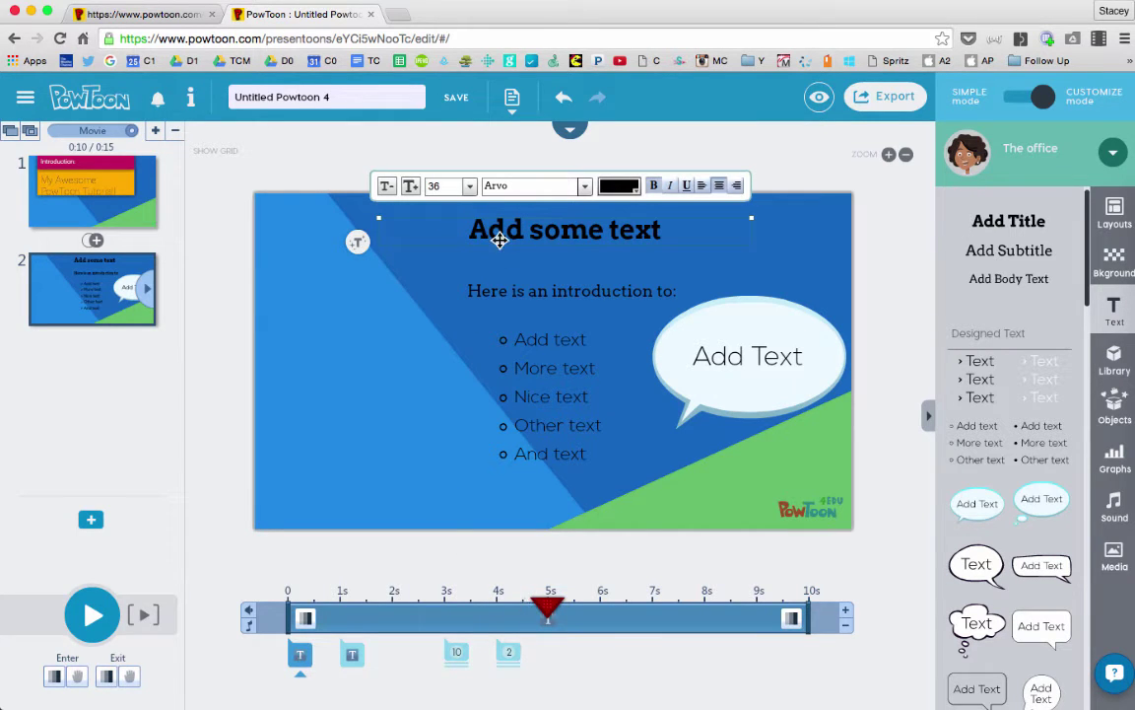
{"action": "left_click", "coordinate": [509, 293]}
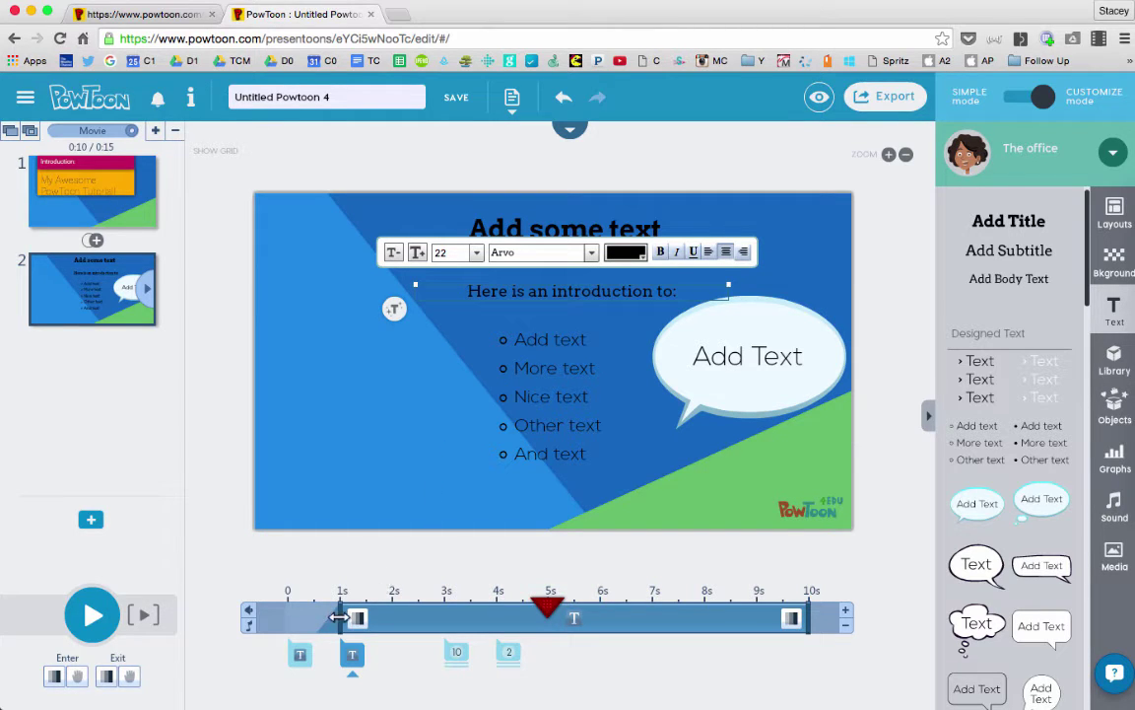
{"action": "left_click", "coordinate": [537, 363]}
{"action": "left_click", "coordinate": [567, 334]}
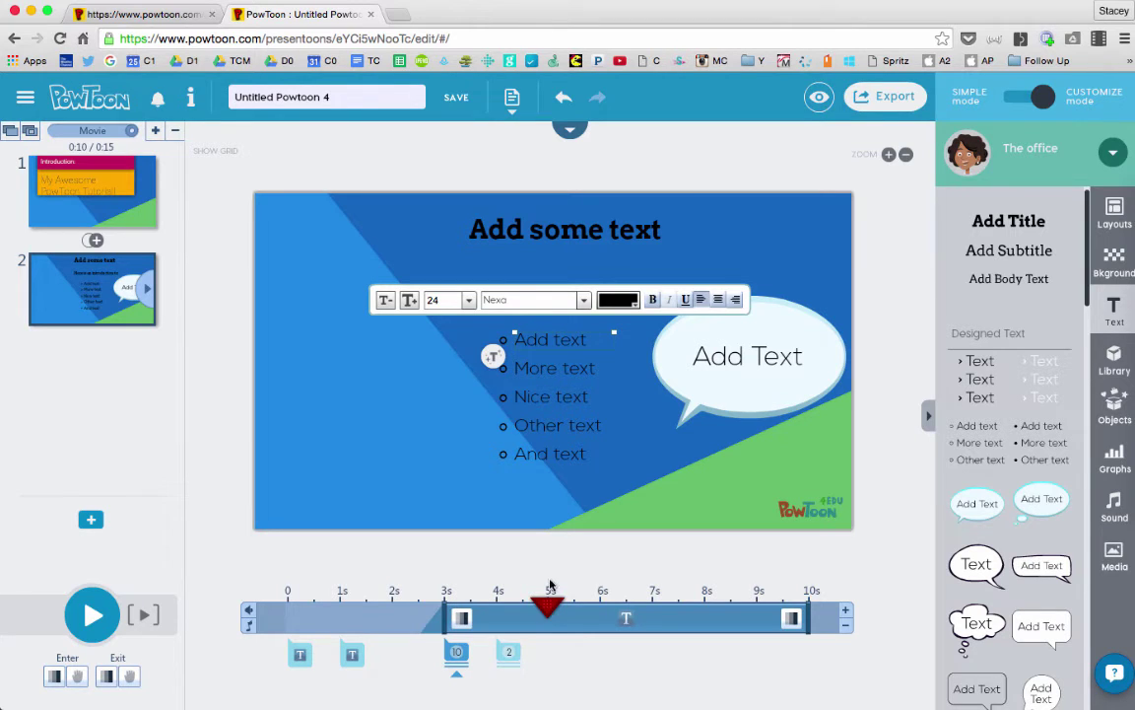
Play slide 2 from 0 seconds to preview its elements appearing, pausing after the speech bubble enters
{"action": "left_click_drag", "start_coordinate": [544, 610], "coordinate": [285, 610]}
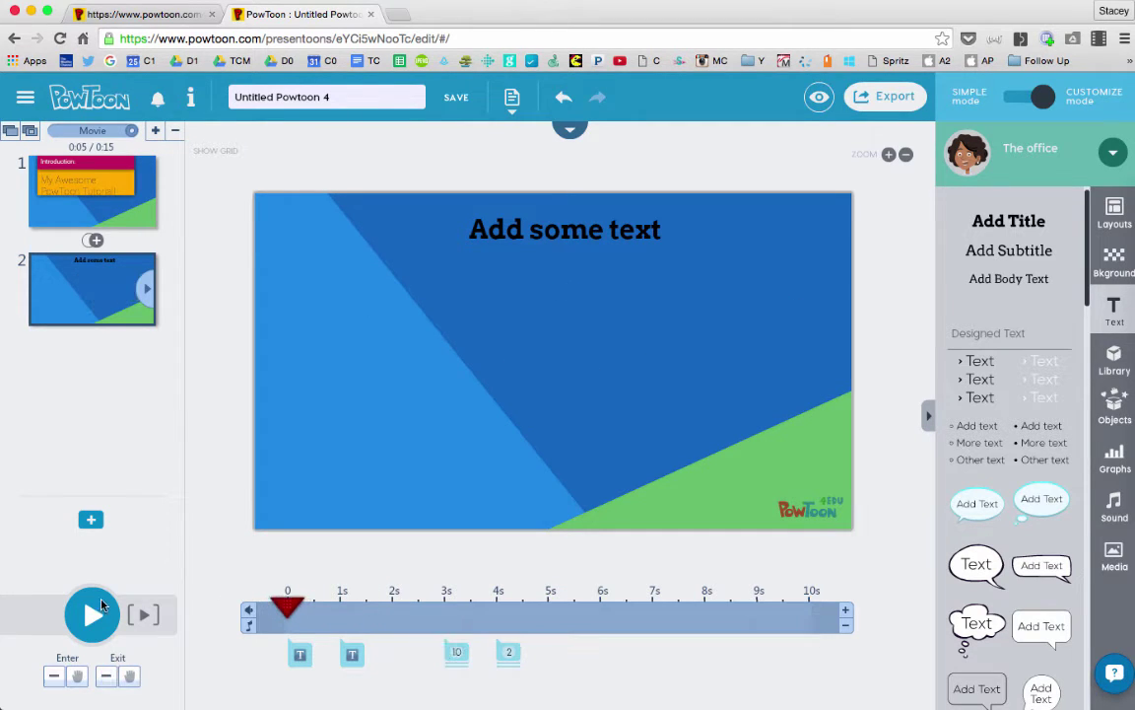
{"action": "left_click", "coordinate": [91, 615]}
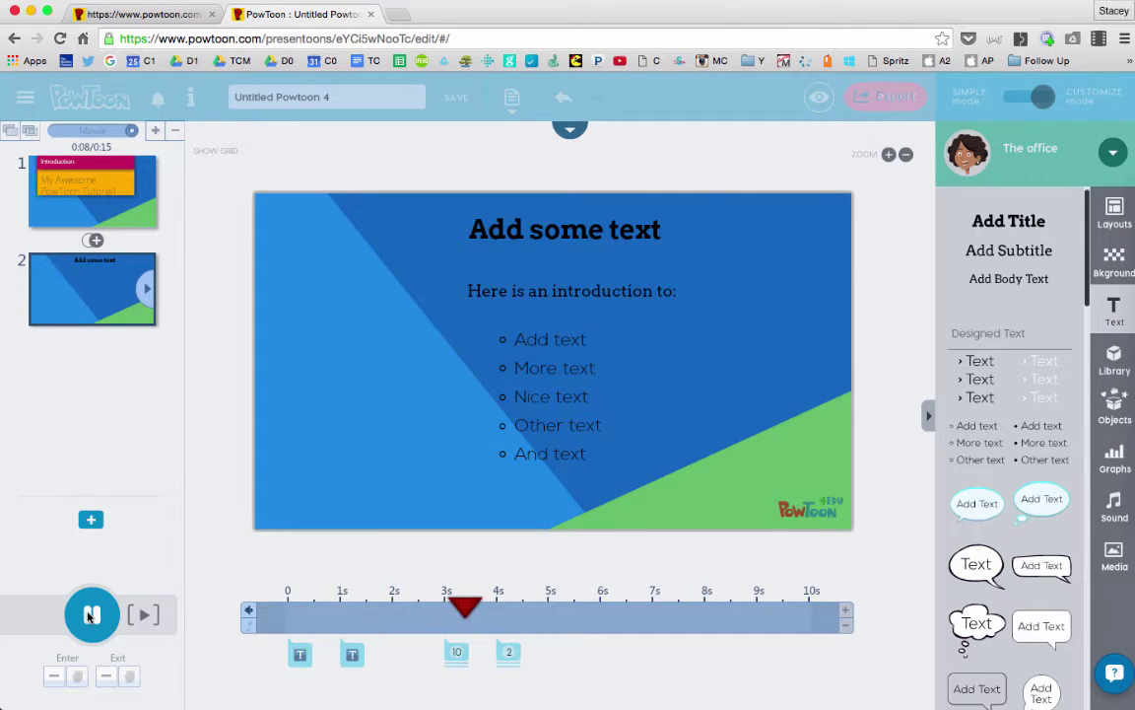
{"action": "left_click", "coordinate": [89, 615]}
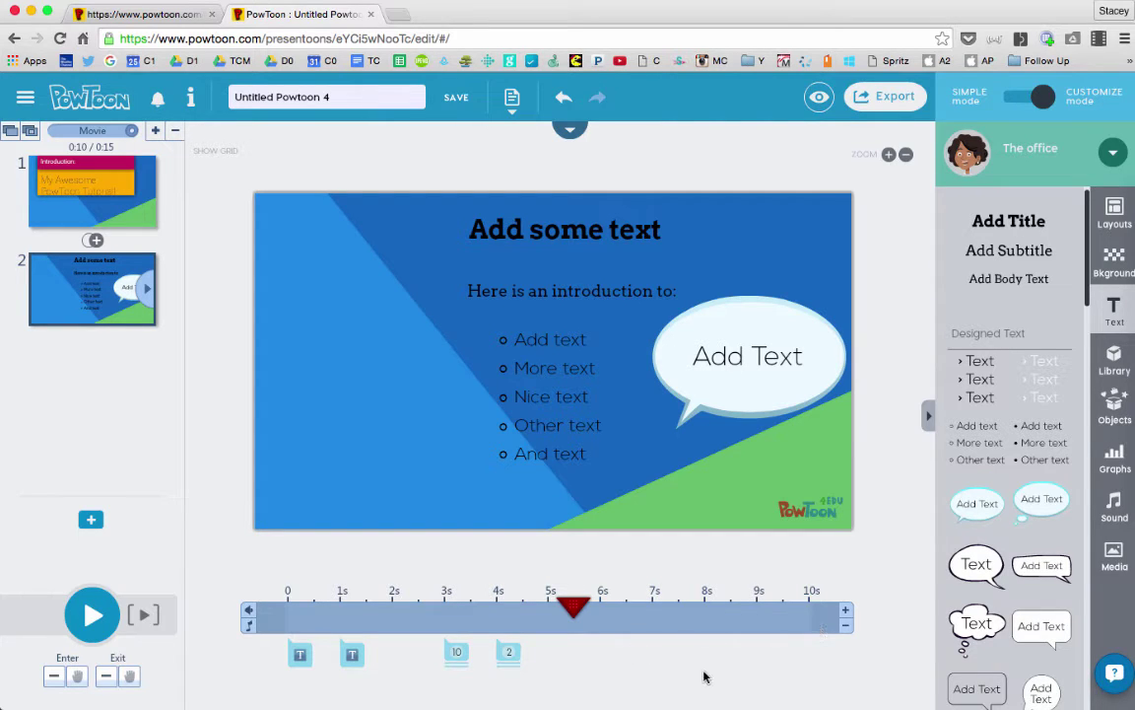
Try removing and adding seconds on slide 2's timeline, leaving the slide 8 seconds long
{"action": "left_click", "coordinate": [848, 629]}
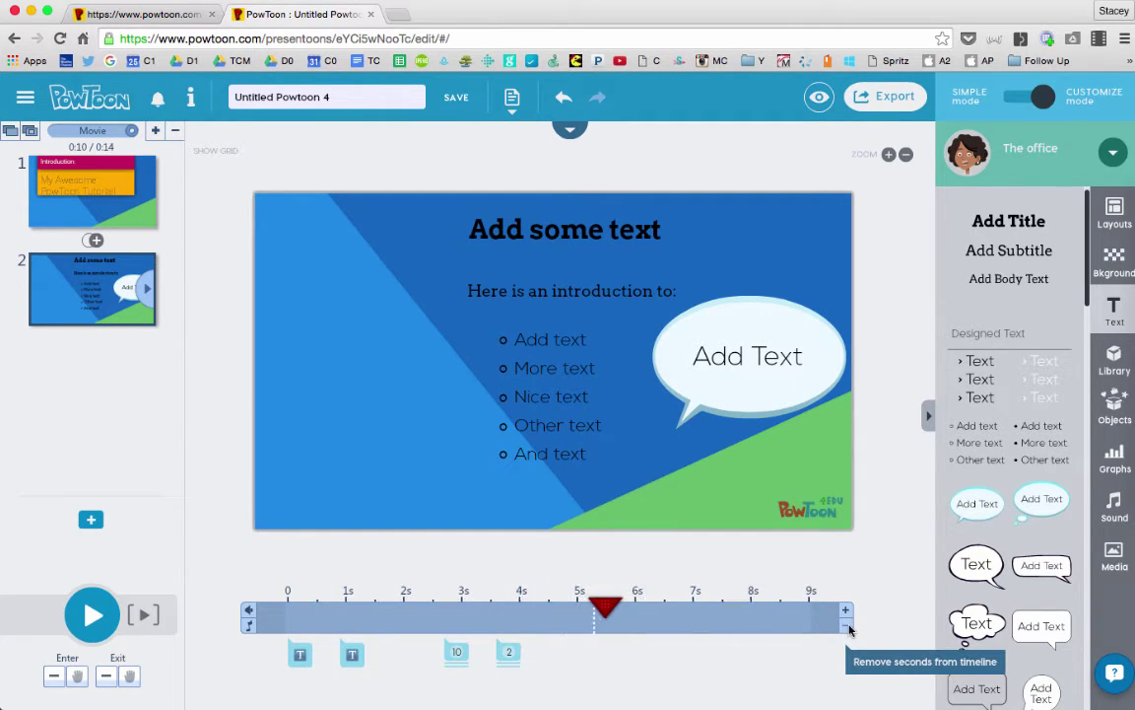
{"action": "left_click", "coordinate": [848, 629]}
{"action": "left_click", "coordinate": [846, 613]}
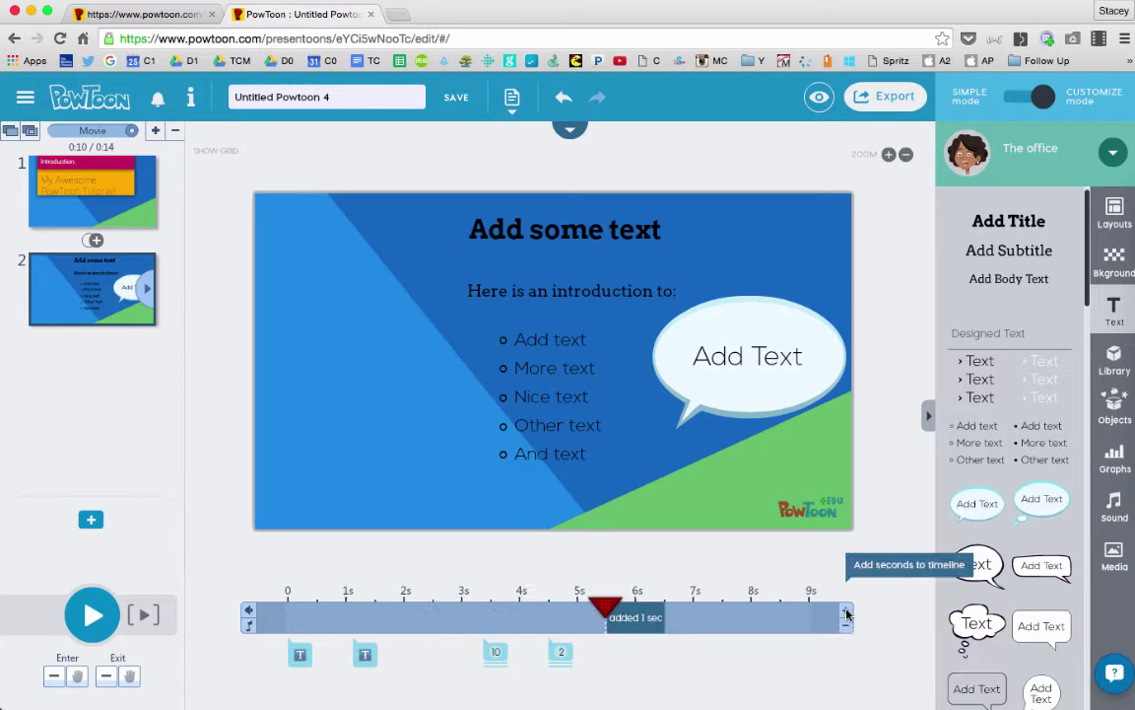
{"action": "left_click", "coordinate": [847, 613]}
{"action": "left_click", "coordinate": [846, 613]}
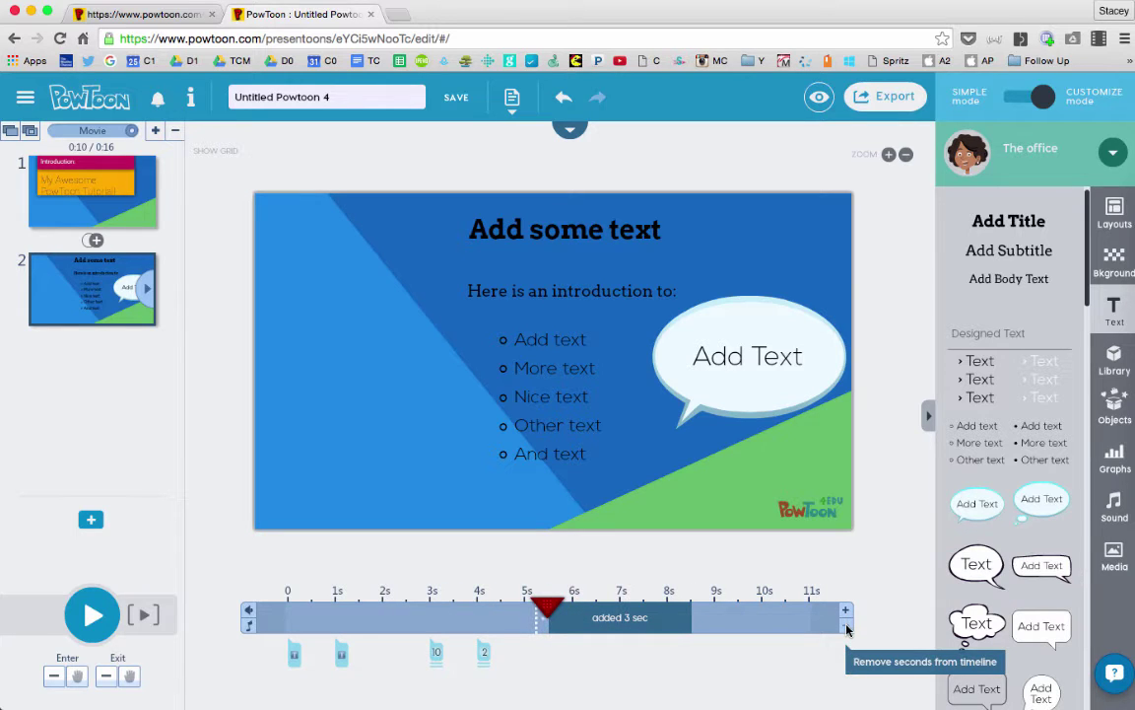
{"action": "left_click", "coordinate": [846, 627]}
{"action": "left_click", "coordinate": [847, 627]}
{"action": "left_click", "coordinate": [847, 626]}
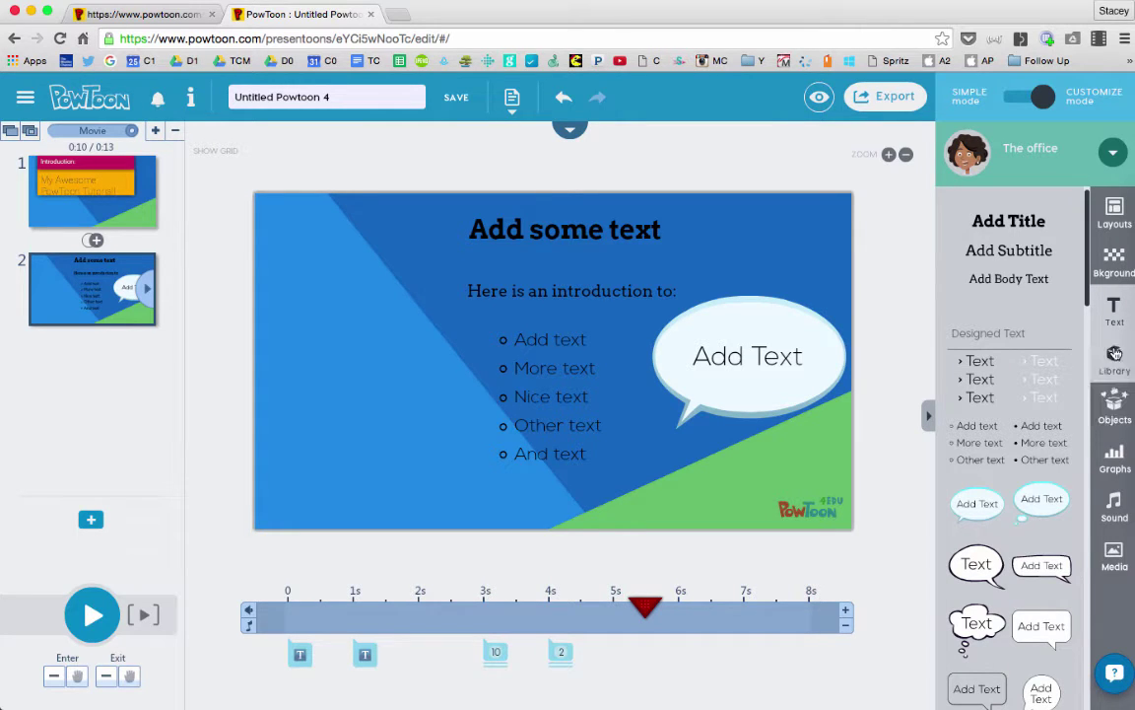
Look through the library's characters, props, business and medical items, plus the text banners, shapes, lines and arrows among the objects
{"action": "left_click", "coordinate": [1114, 407]}
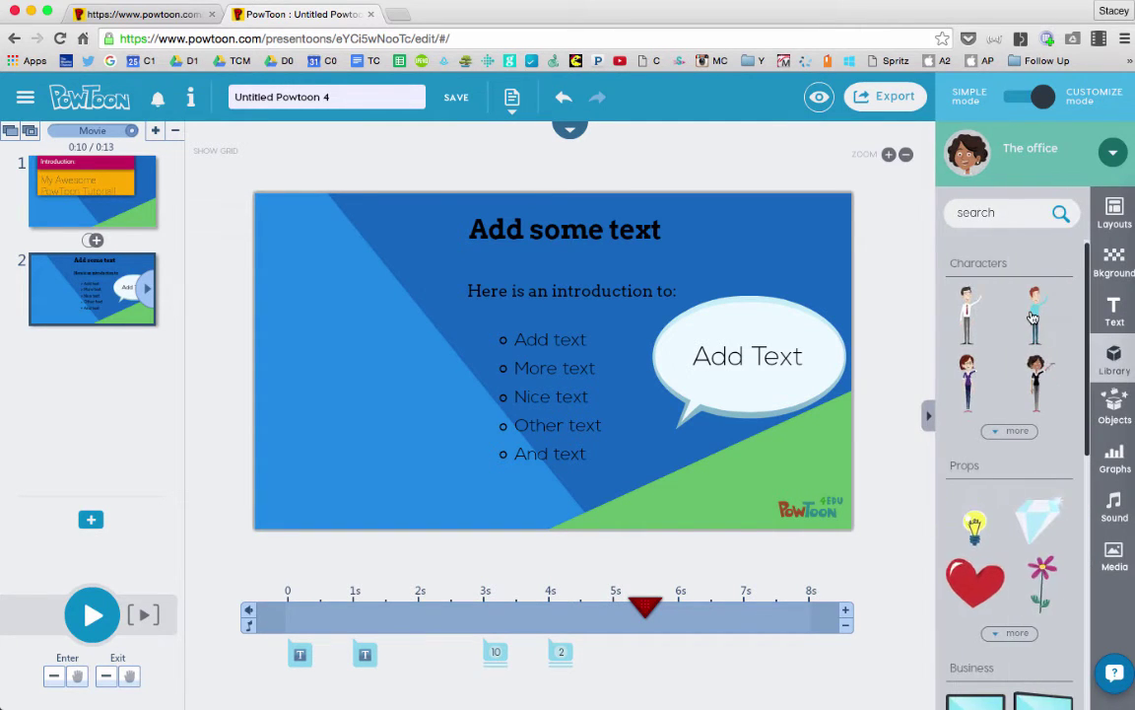
{"action": "scroll", "coordinate": [1035, 281], "scroll_direction": "down", "scroll_amount": 2}
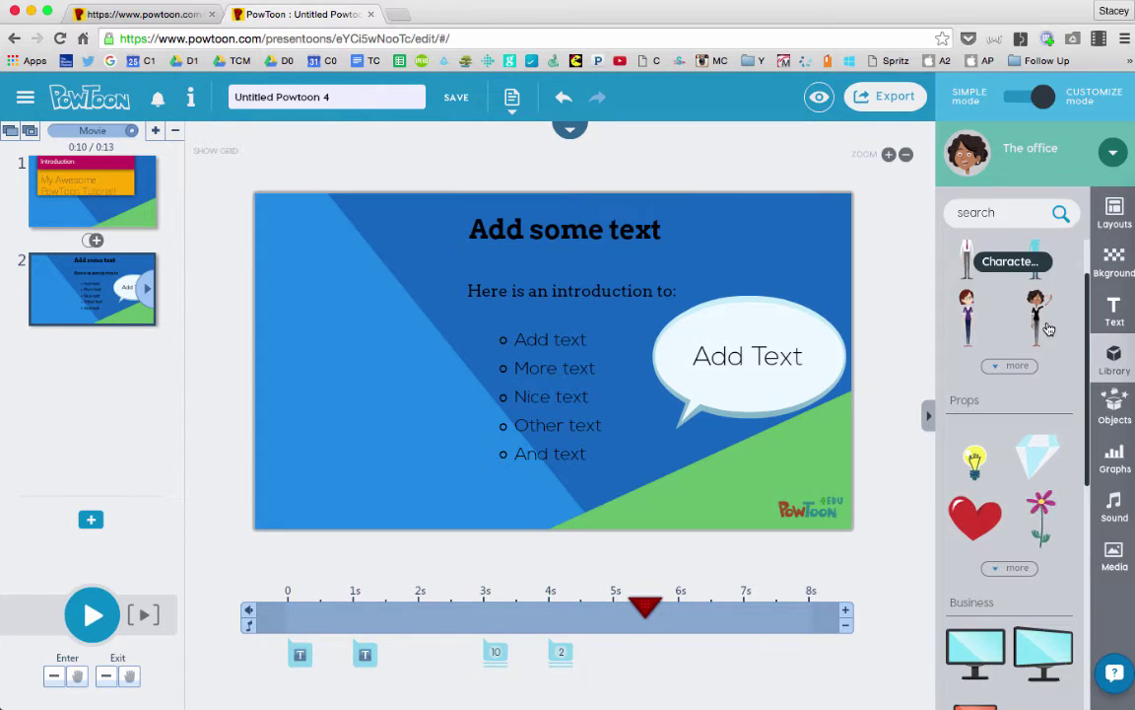
{"action": "mouse_move", "coordinate": [1039, 329]}
{"action": "scroll", "coordinate": [1035, 328], "scroll_direction": "down", "scroll_amount": 5}
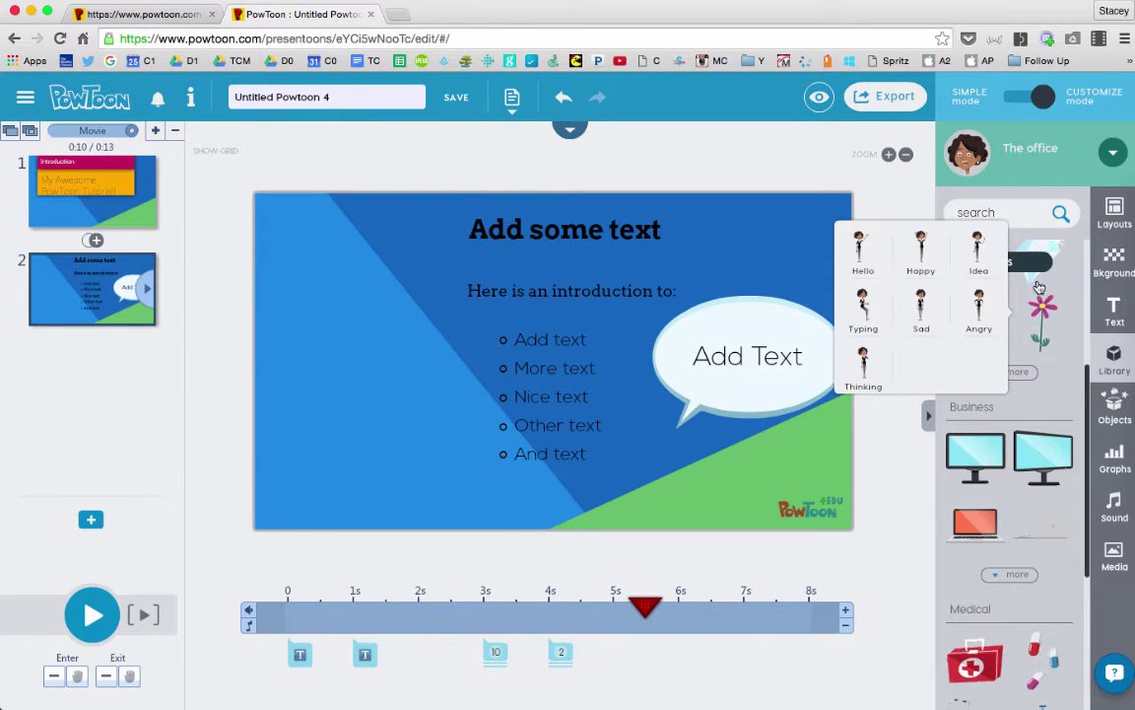
{"action": "scroll", "coordinate": [1025, 533], "scroll_direction": "down", "scroll_amount": 5}
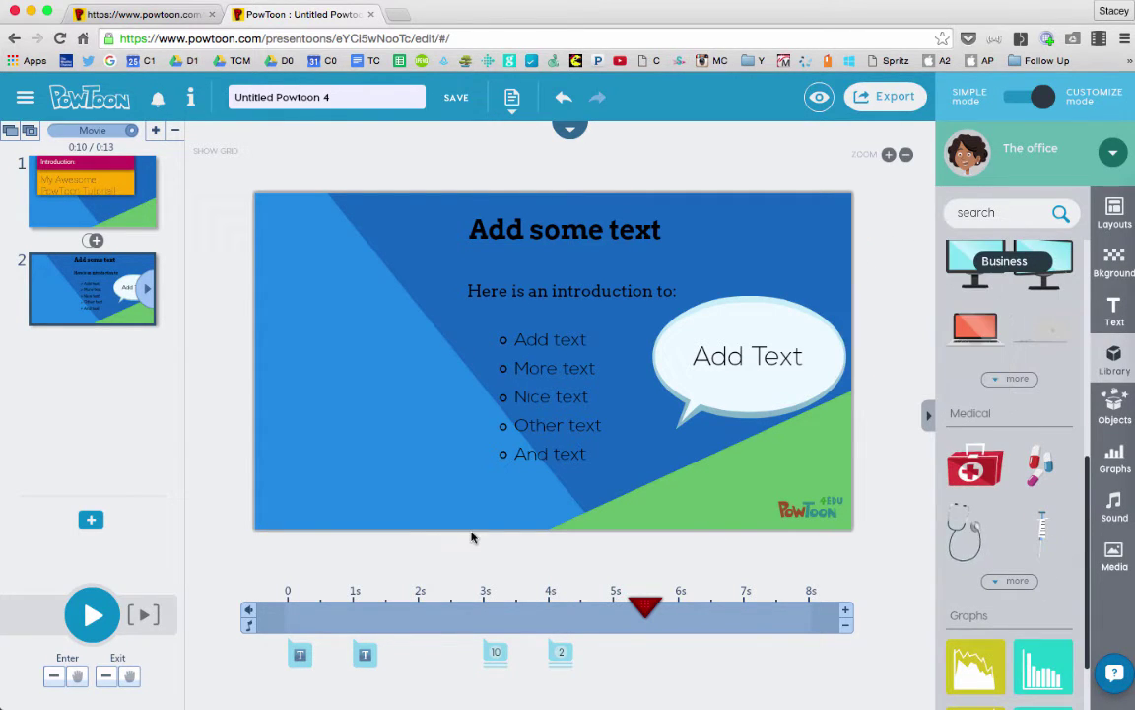
{"action": "left_click", "coordinate": [1115, 409]}
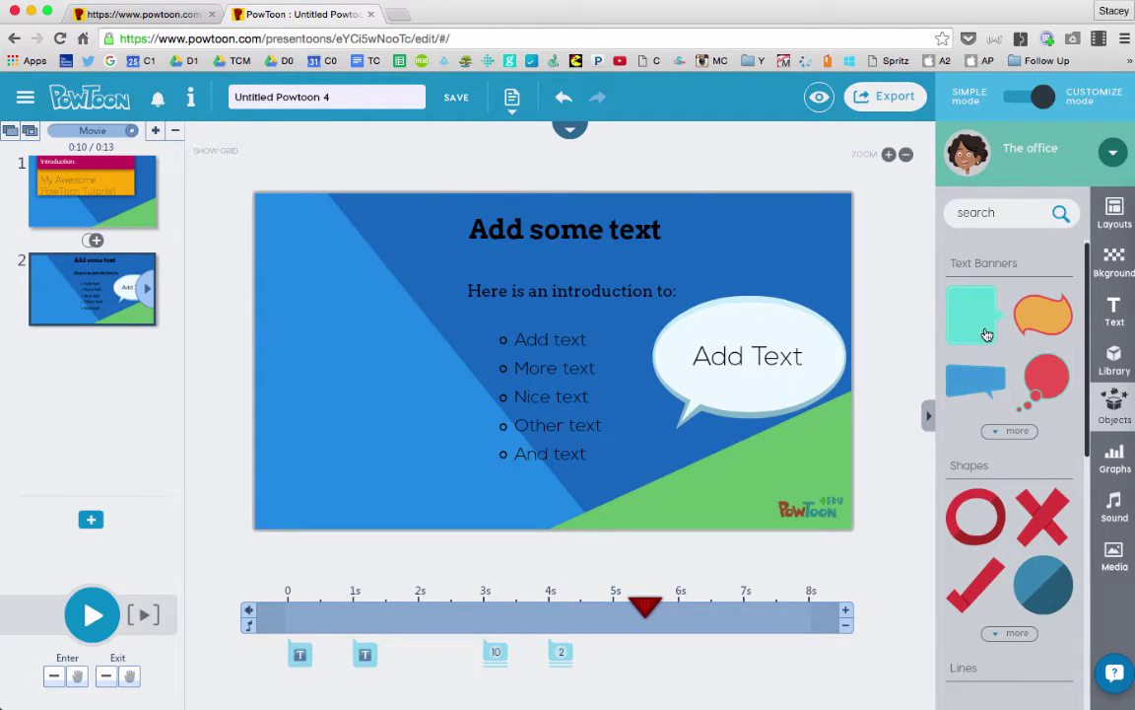
{"action": "scroll", "coordinate": [995, 365], "scroll_direction": "down", "scroll_amount": 4}
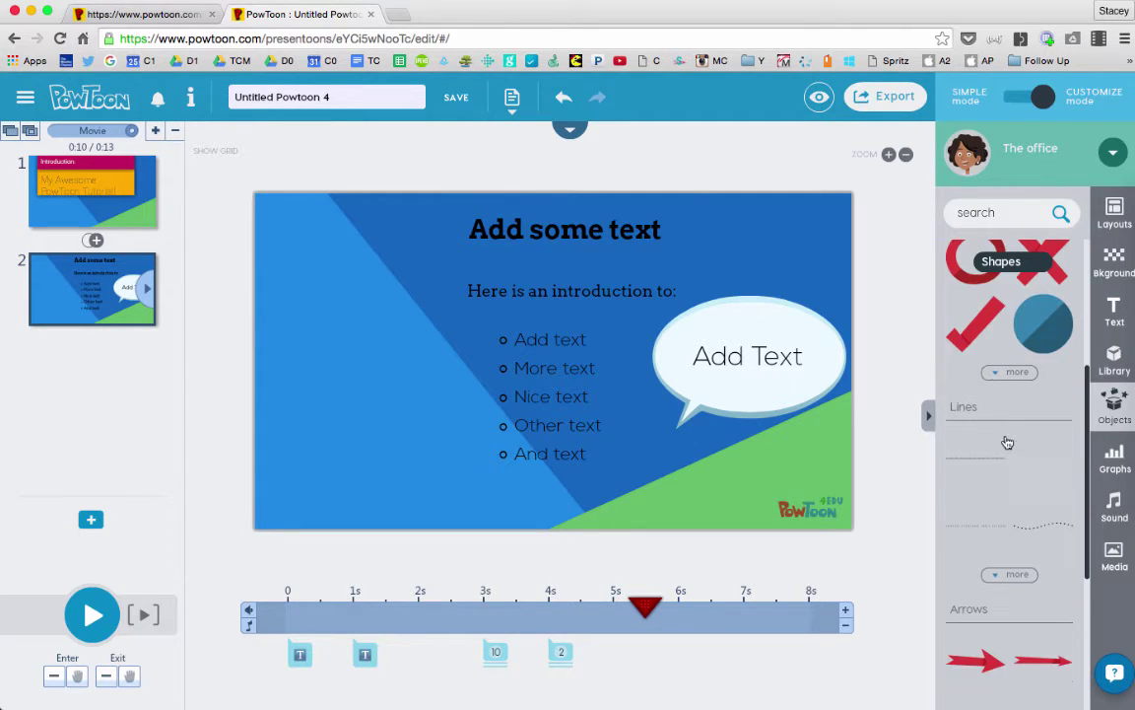
{"action": "scroll", "coordinate": [1008, 524], "scroll_direction": "down", "scroll_amount": 4}
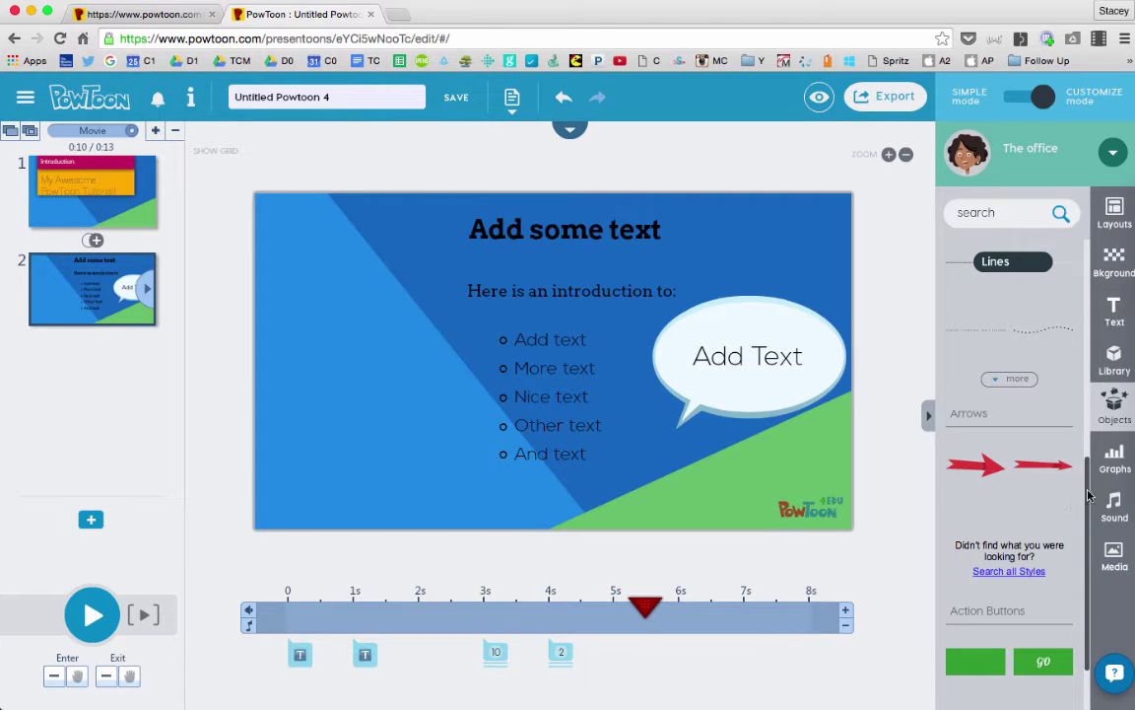
Insert the colourful sun-face picture from an image search for "sunny day" and shrink it into the slide's lower-right area
{"action": "left_click", "coordinate": [1115, 556]}
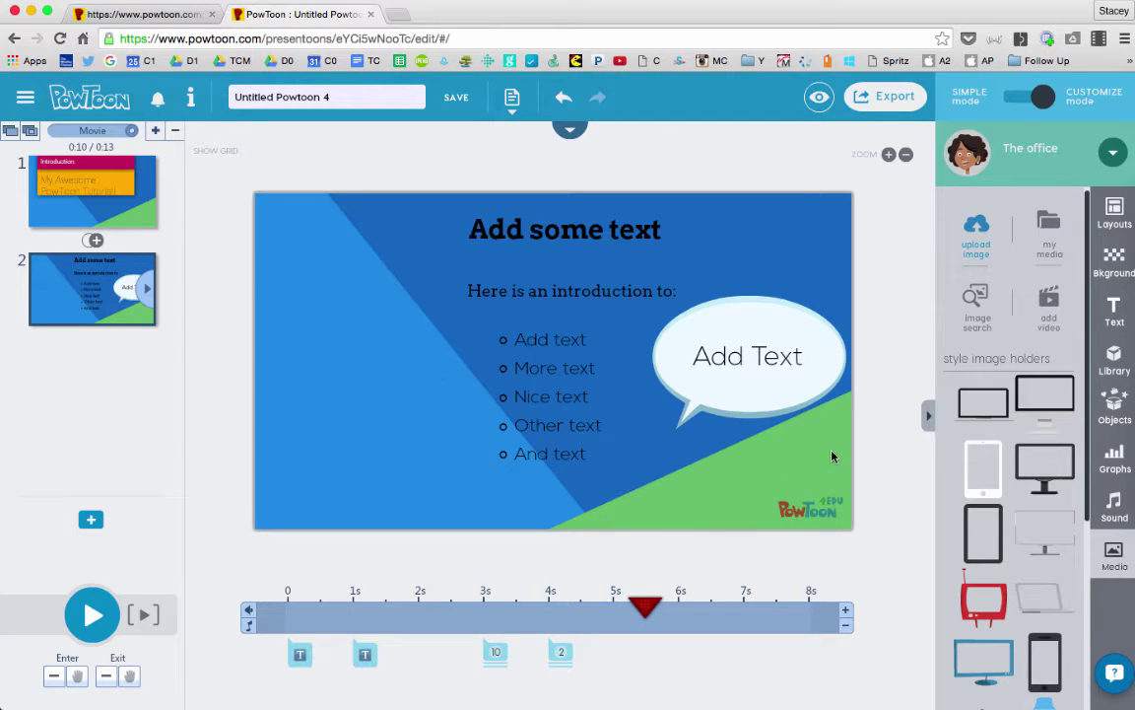
{"action": "left_click", "coordinate": [1115, 555]}
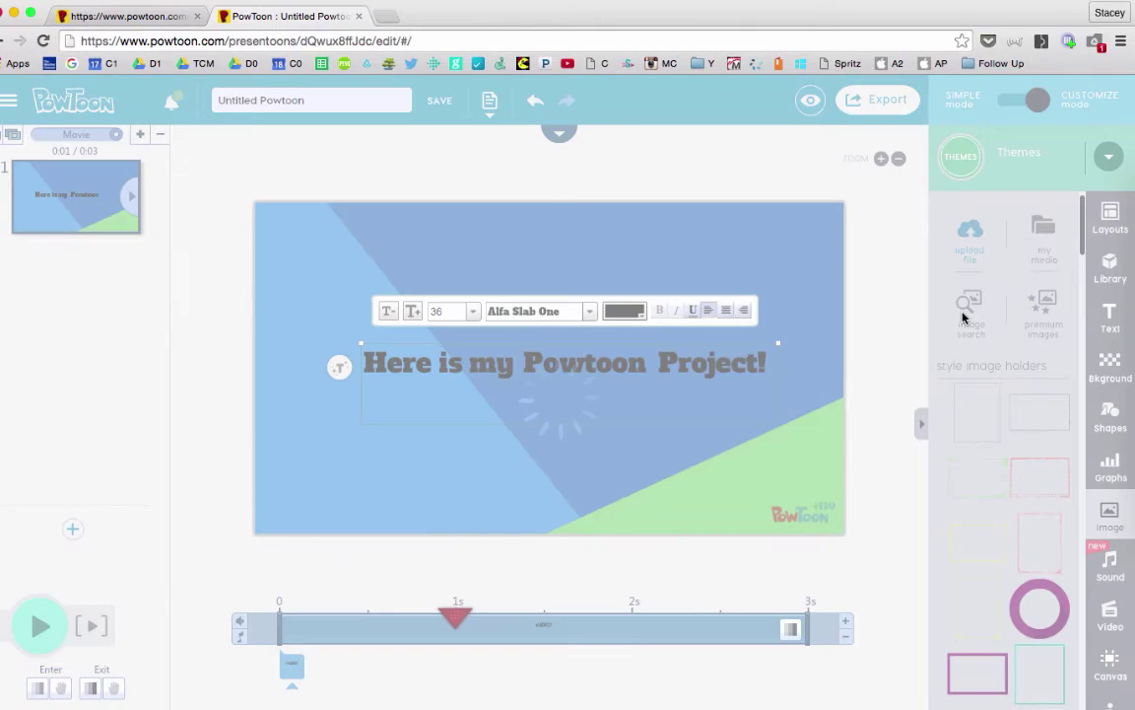
{"action": "left_click", "coordinate": [966, 312]}
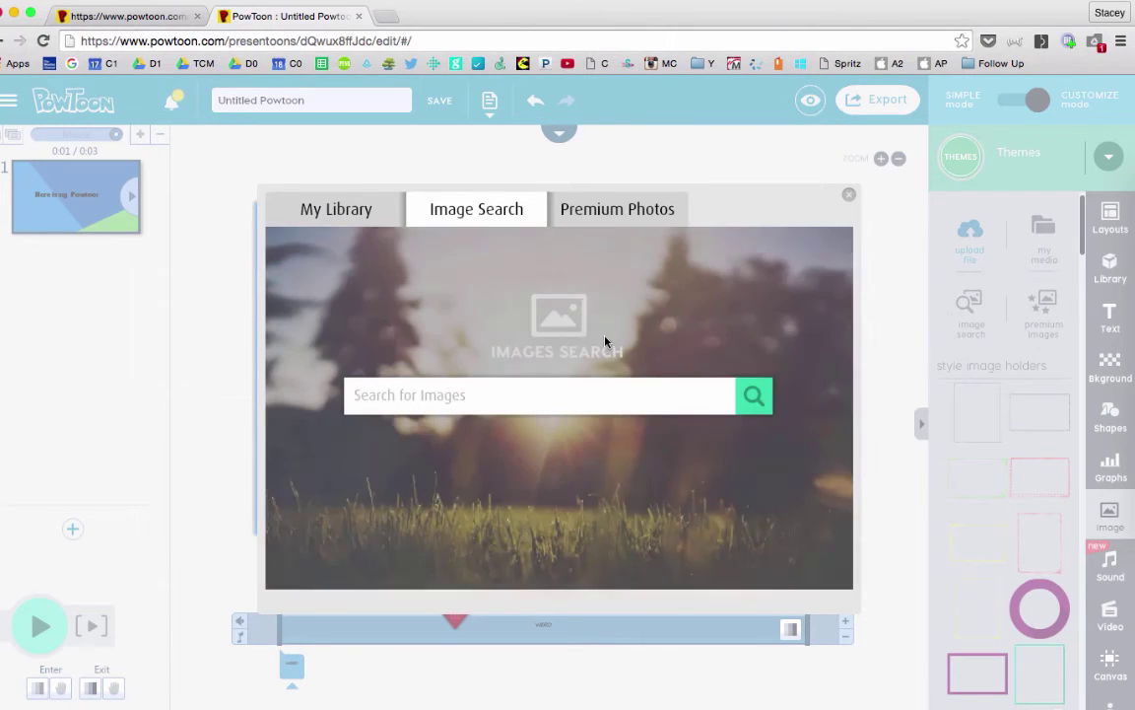
{"action": "type", "text": "sunny day"}
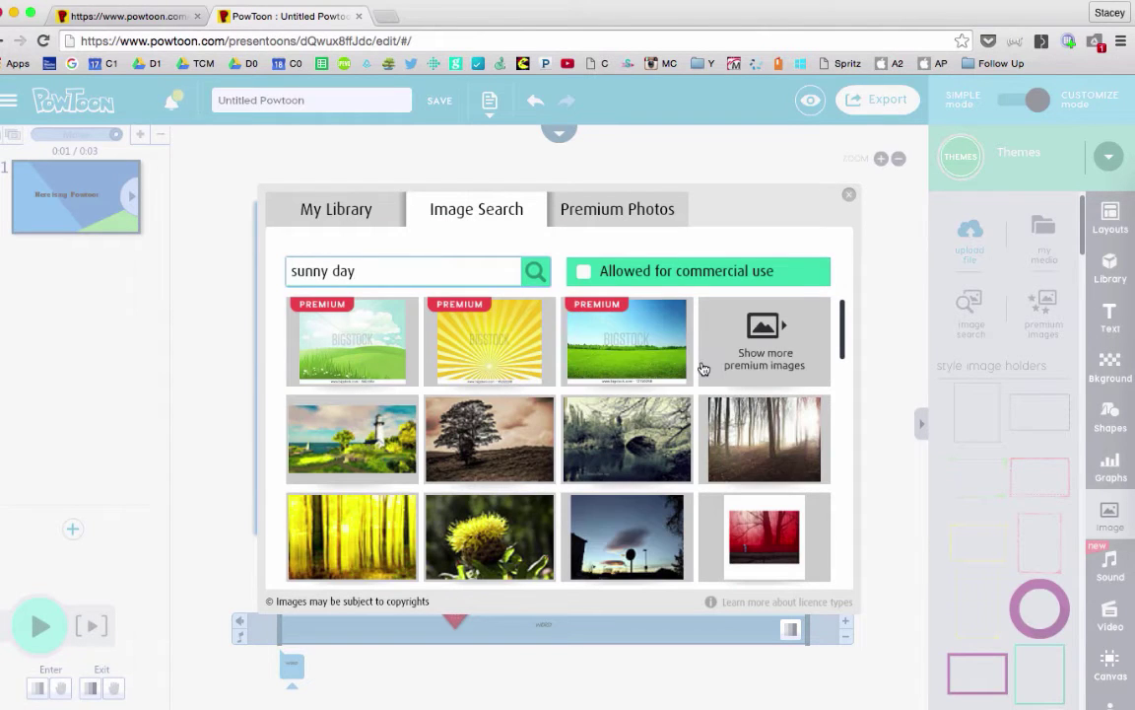
{"action": "scroll", "coordinate": [616, 363], "scroll_direction": "down", "scroll_amount": 4}
{"action": "scroll", "coordinate": [581, 409], "scroll_direction": "up", "scroll_amount": 4}
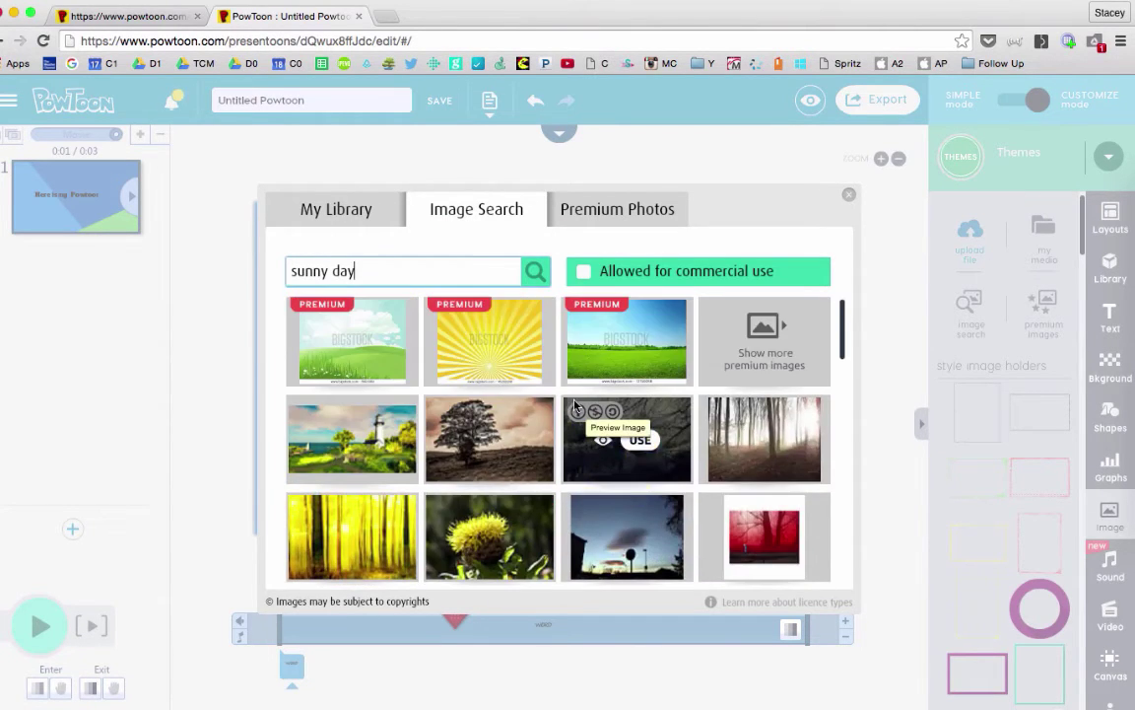
{"action": "scroll", "coordinate": [577, 407], "scroll_direction": "down", "scroll_amount": 2}
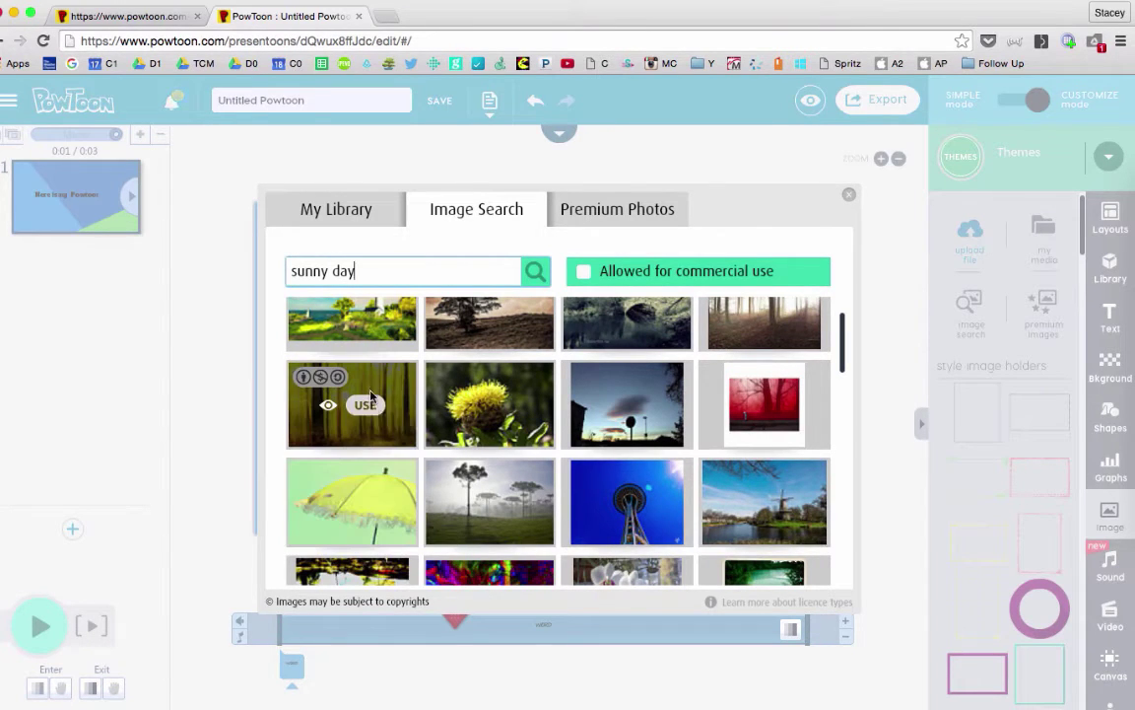
{"action": "scroll", "coordinate": [444, 444], "scroll_direction": "down", "scroll_amount": 2}
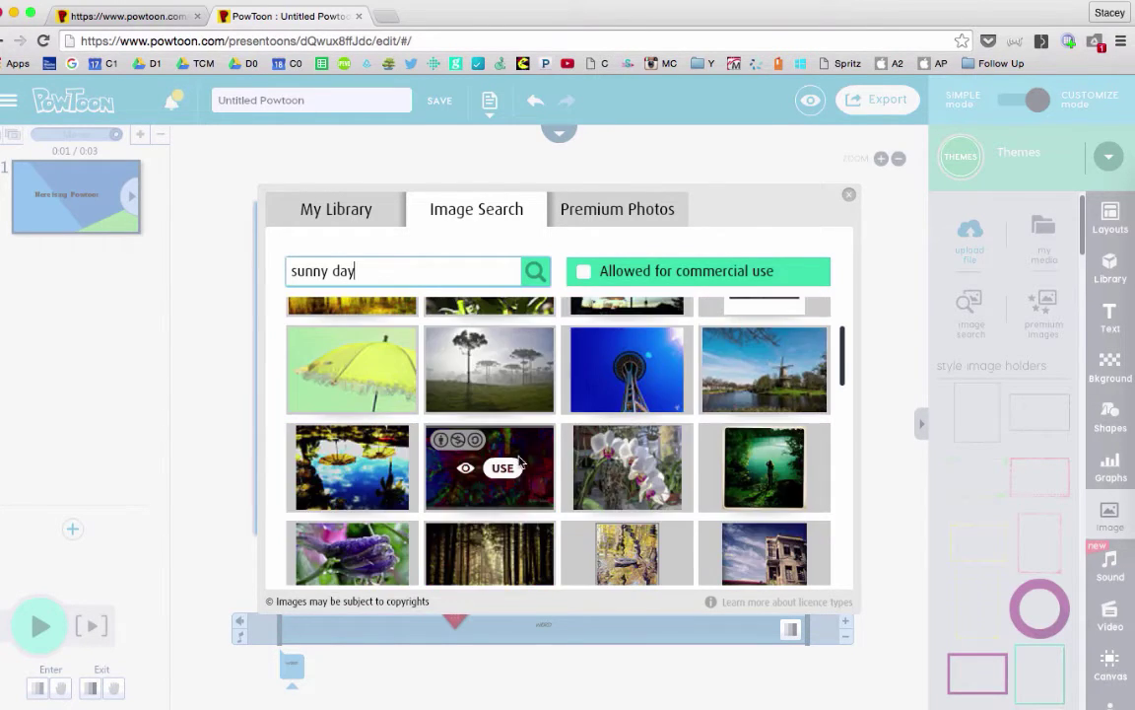
{"action": "left_click", "coordinate": [503, 467]}
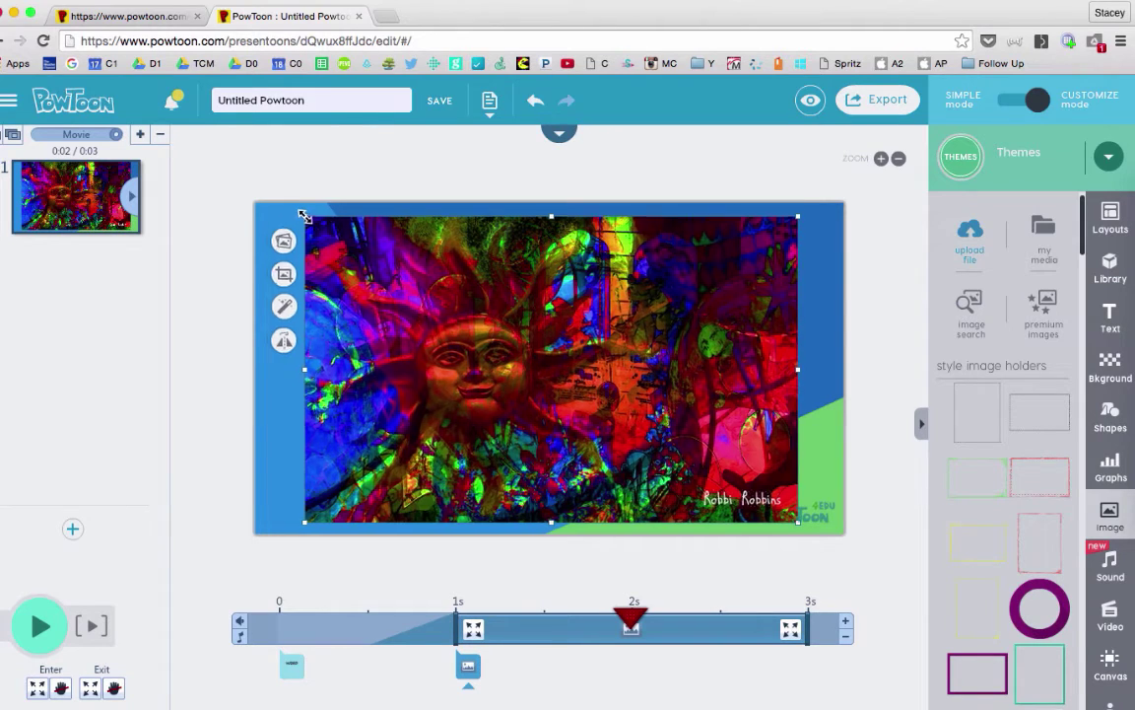
{"action": "left_click_drag", "start_coordinate": [297, 210], "coordinate": [571, 371]}
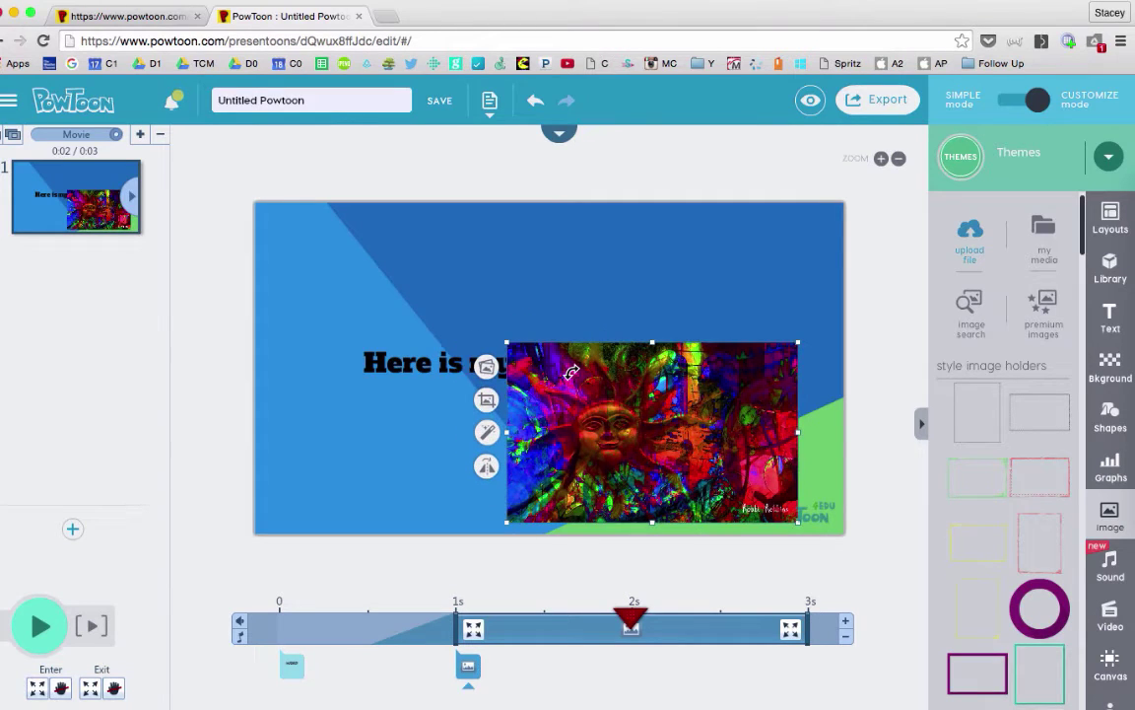
Try cropping a narrow strip off the sun image's upper-left corner
{"action": "left_click", "coordinate": [487, 400]}
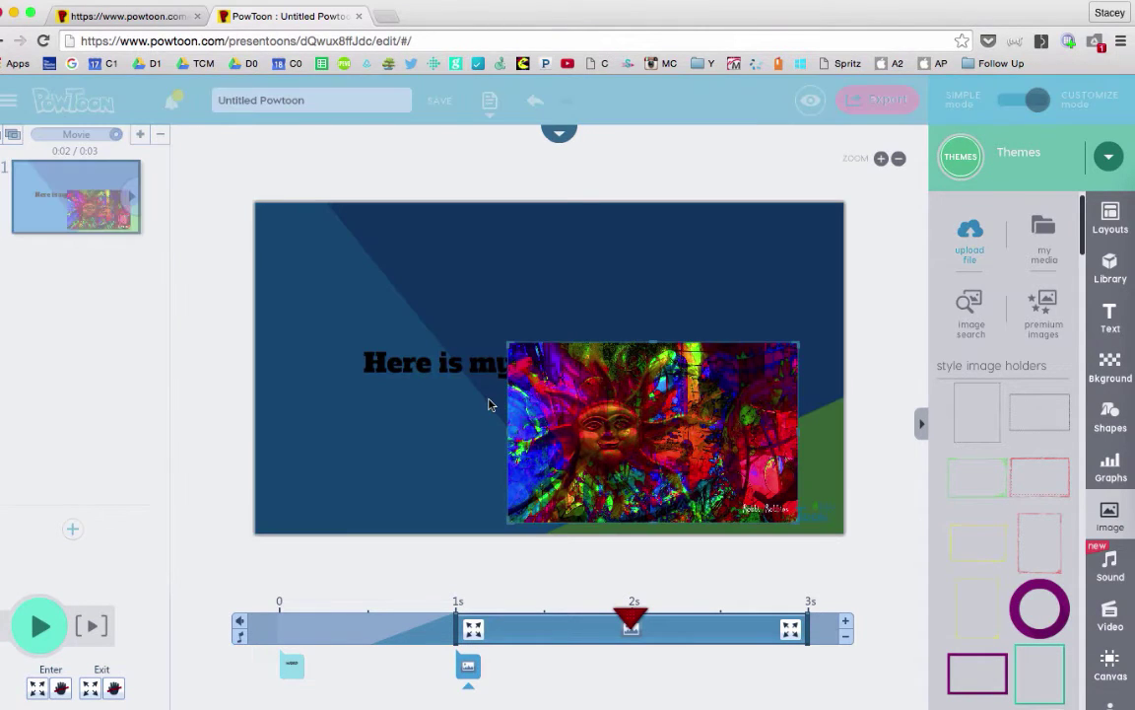
{"action": "left_click_drag", "start_coordinate": [509, 343], "coordinate": [529, 358]}
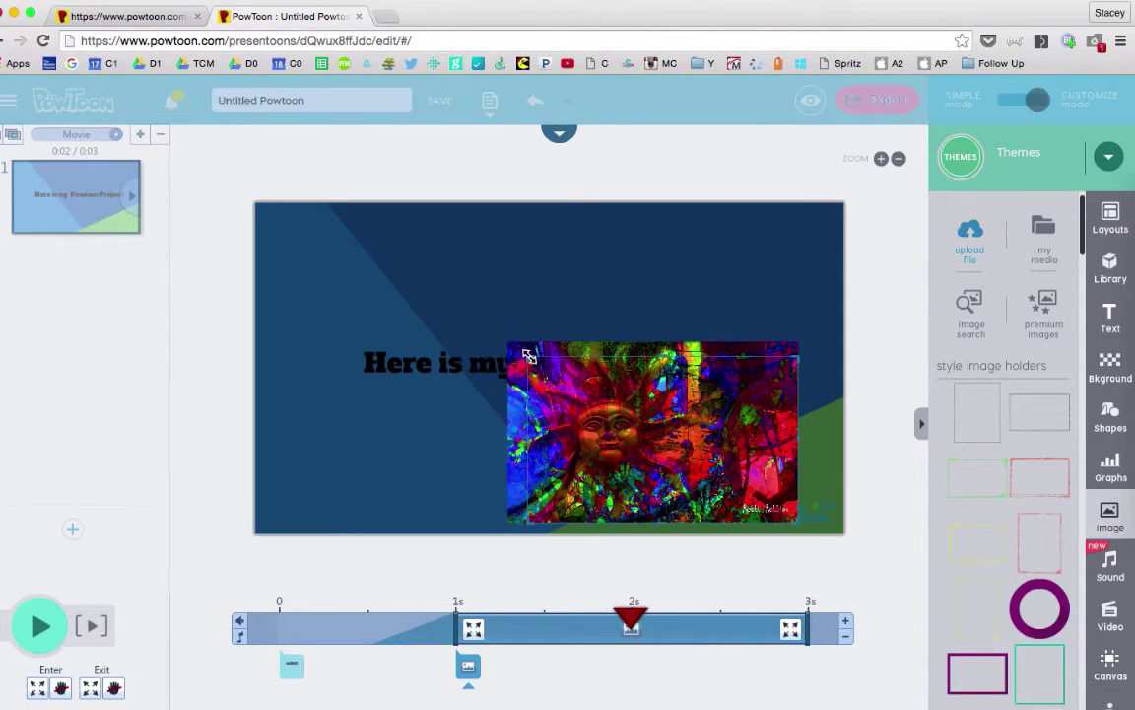
{"action": "left_click", "coordinate": [645, 264]}
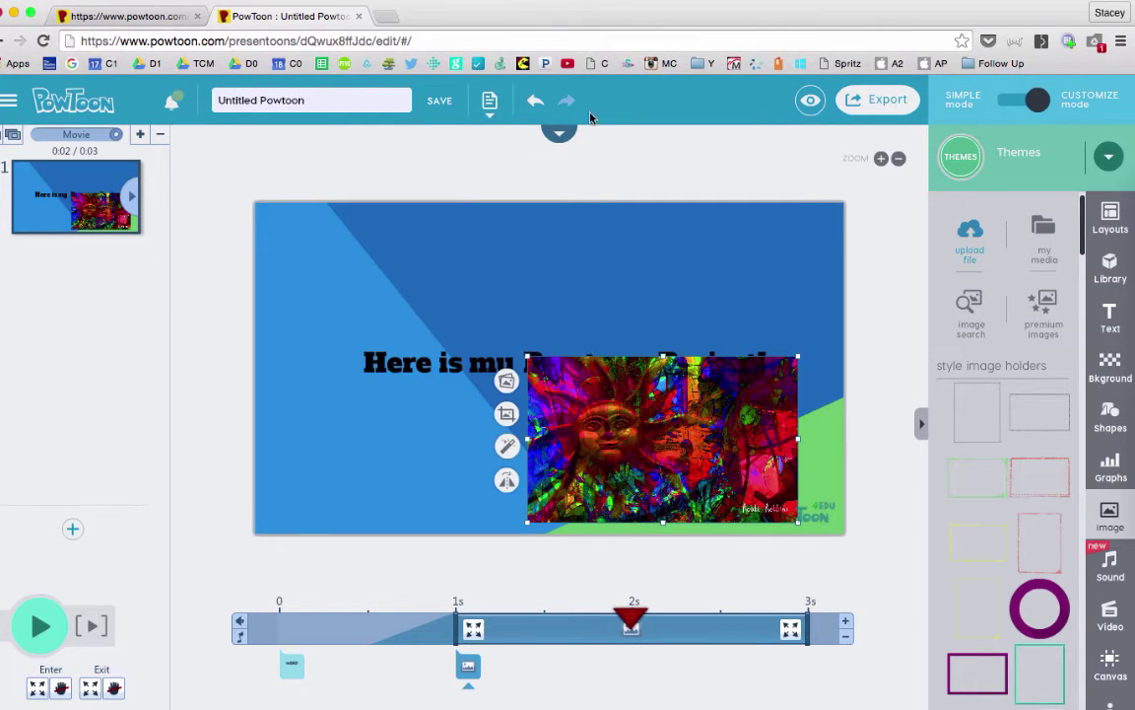
{"action": "left_click", "coordinate": [537, 103]}
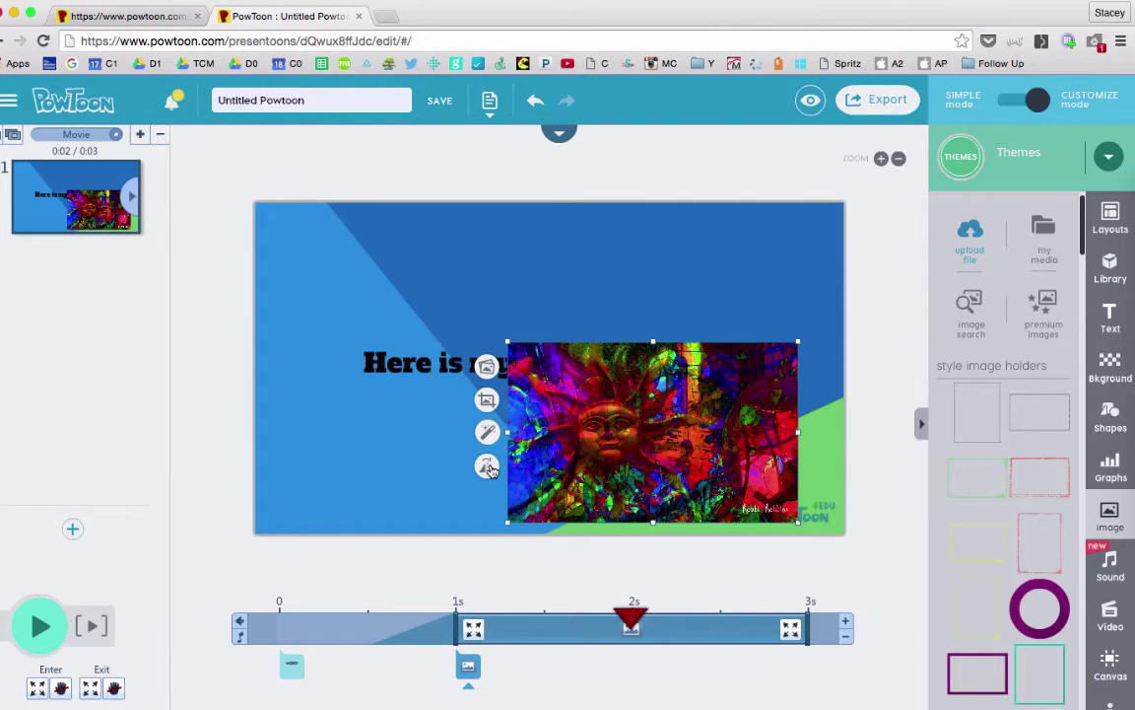
Move the sun image toward the slide's lower centre and raise the title text above it
{"action": "left_click", "coordinate": [716, 316]}
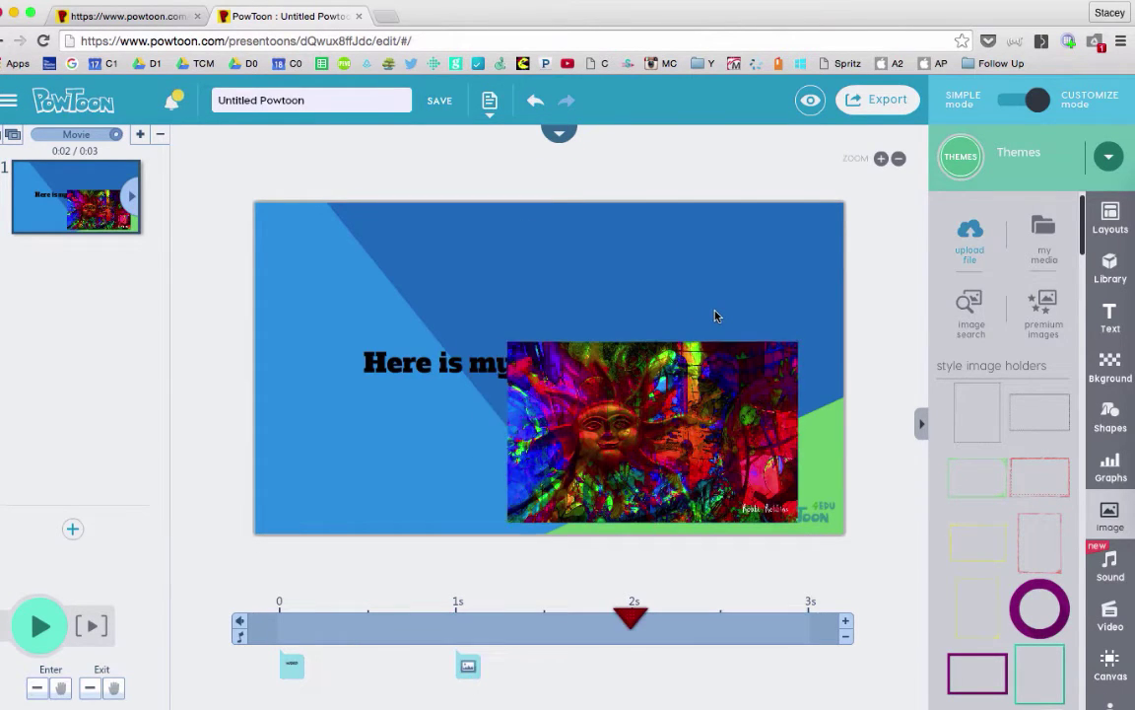
{"action": "left_click_drag", "start_coordinate": [720, 418], "coordinate": [623, 423]}
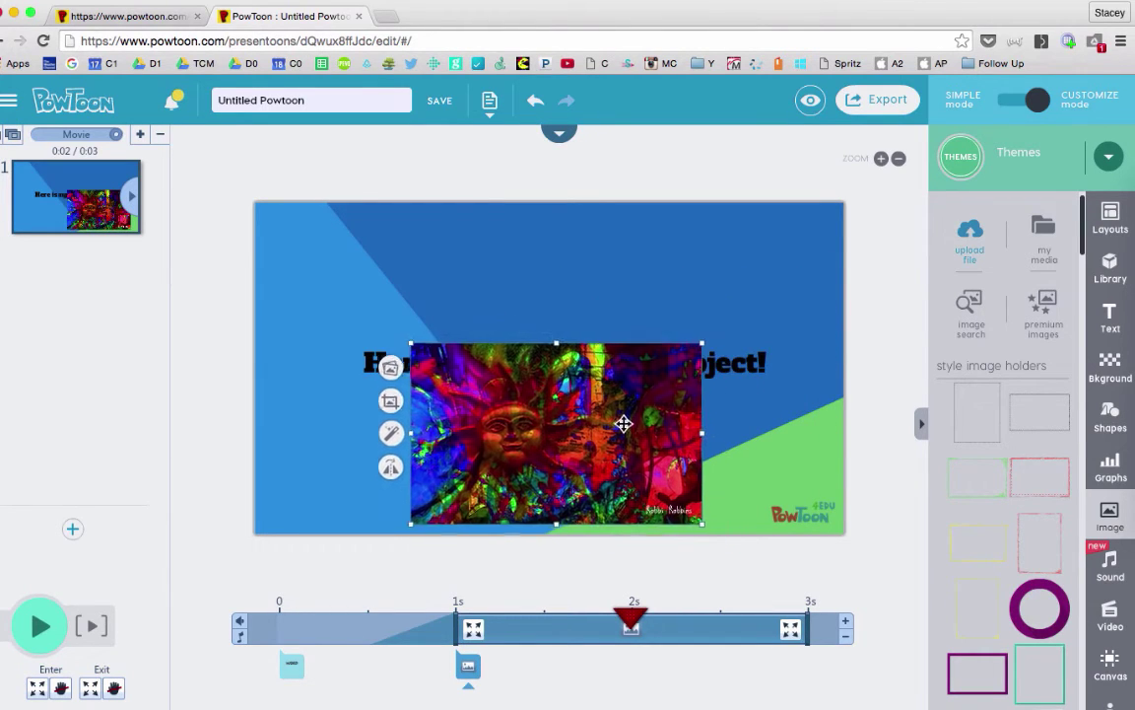
{"action": "left_click", "coordinate": [747, 365]}
{"action": "left_click_drag", "start_coordinate": [742, 340], "coordinate": [749, 257]}
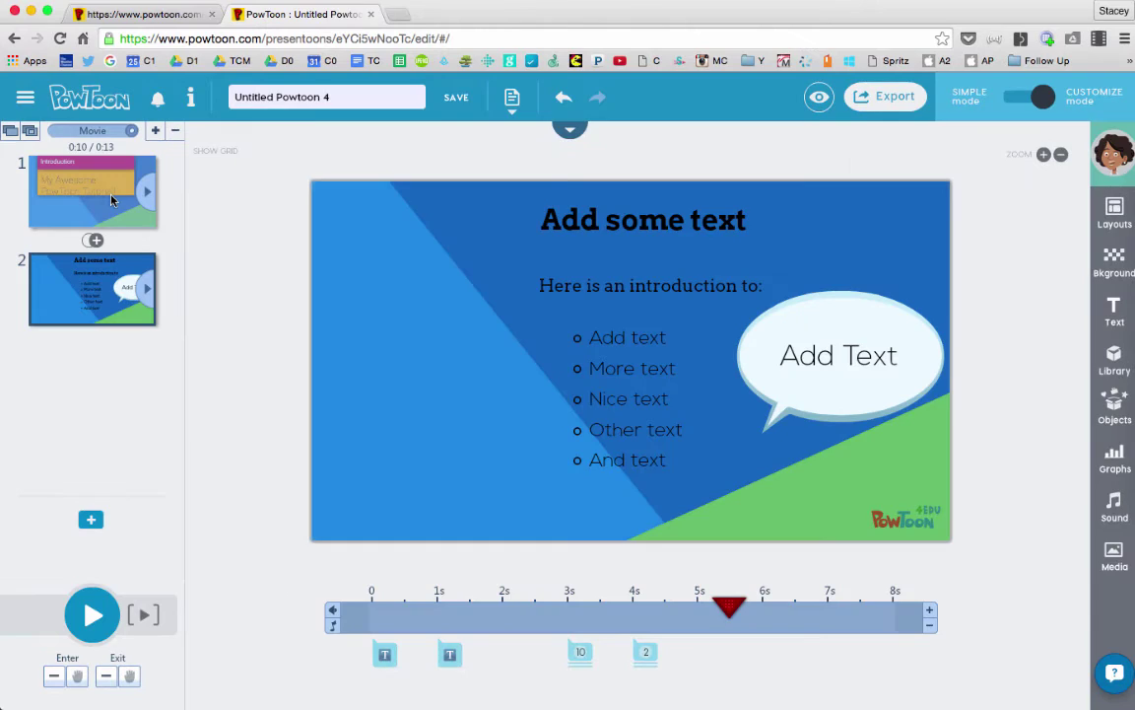
Rename the presentation as "Title my tutorial" and save it
{"action": "left_click", "coordinate": [319, 96]}
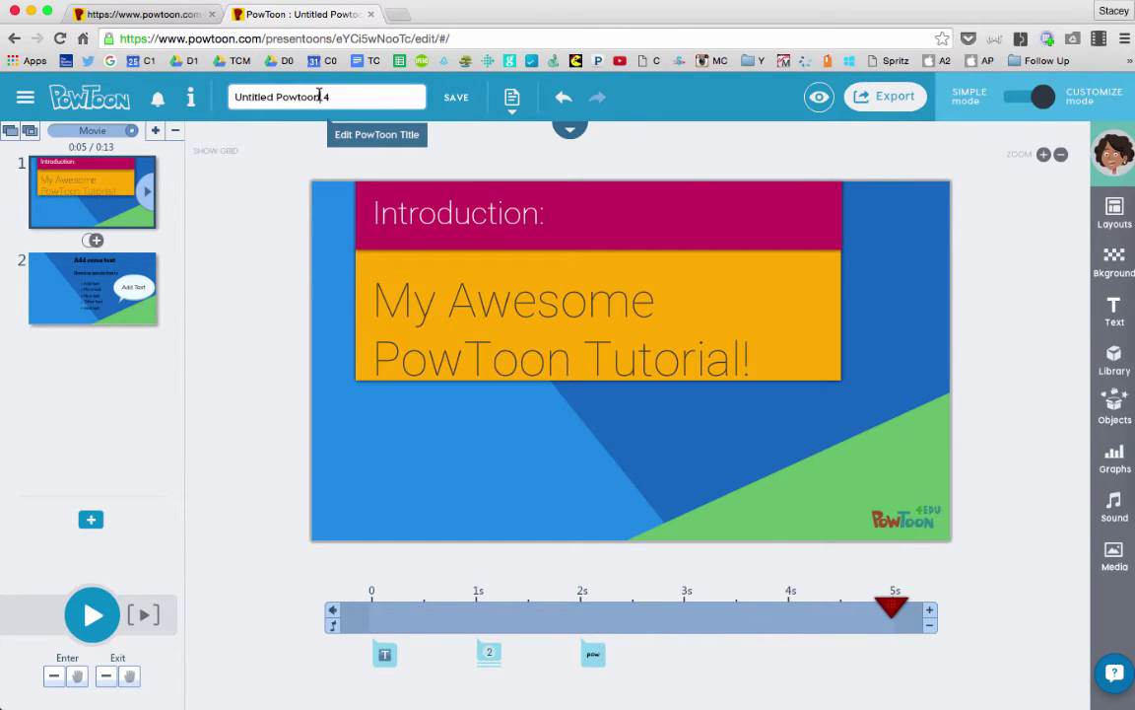
{"action": "triple_click", "coordinate": [259, 94]}
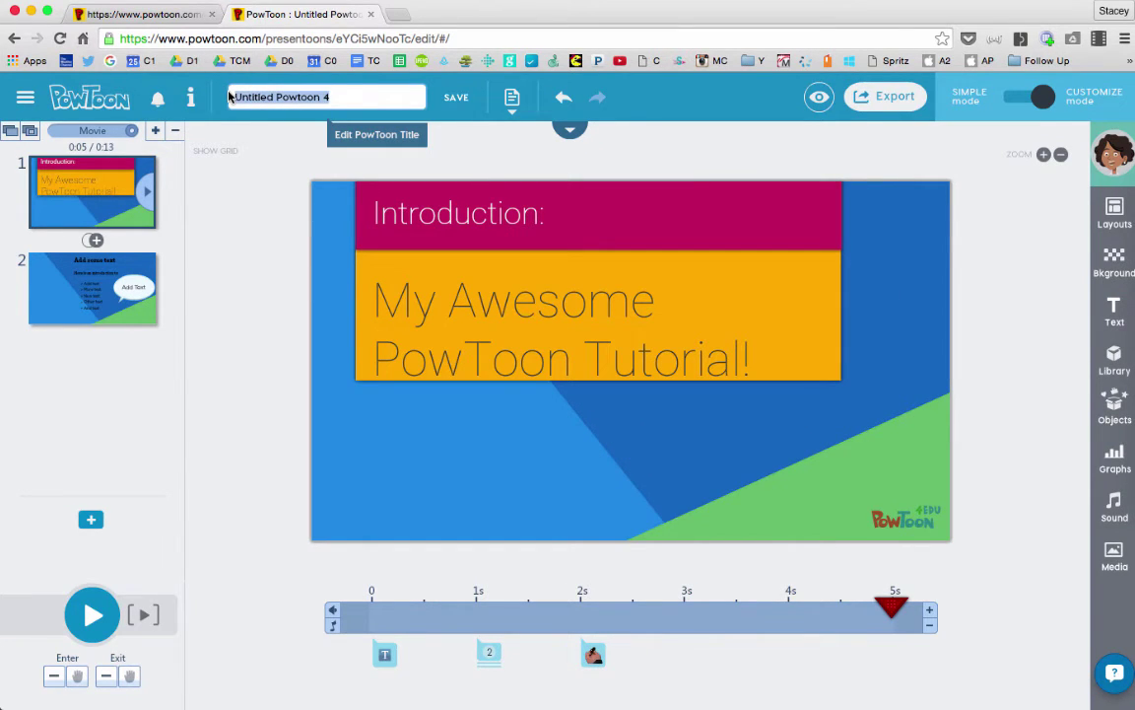
{"action": "type", "text": "Title my tutorial"}
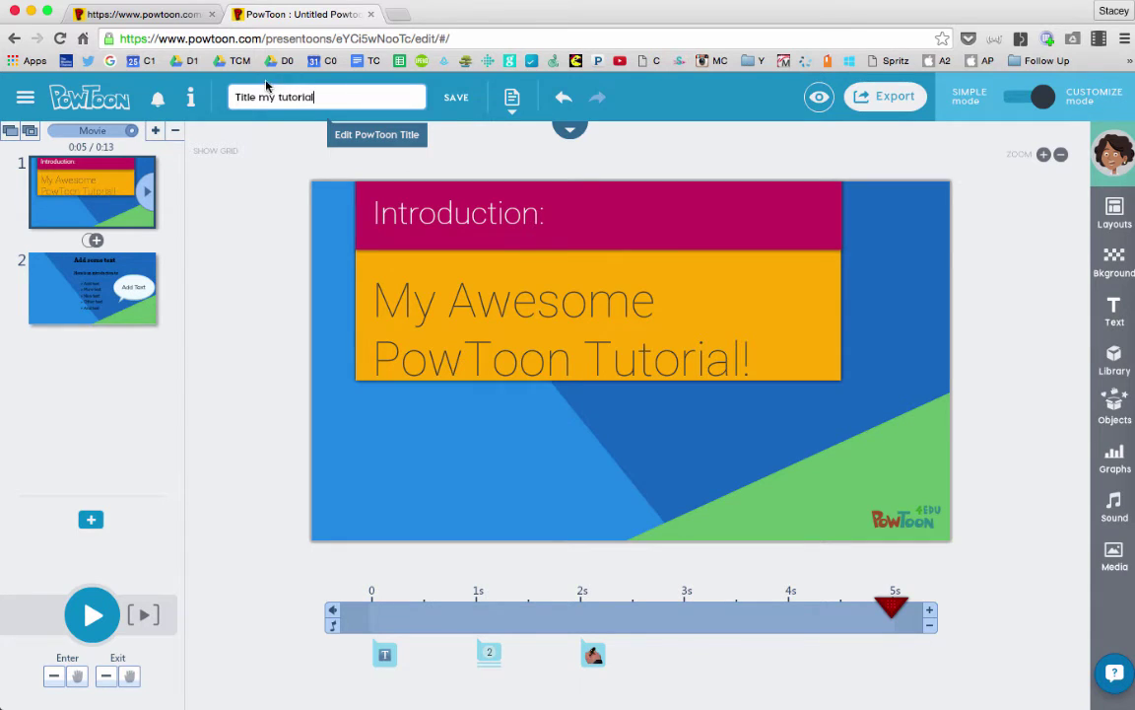
{"action": "left_click", "coordinate": [457, 97]}
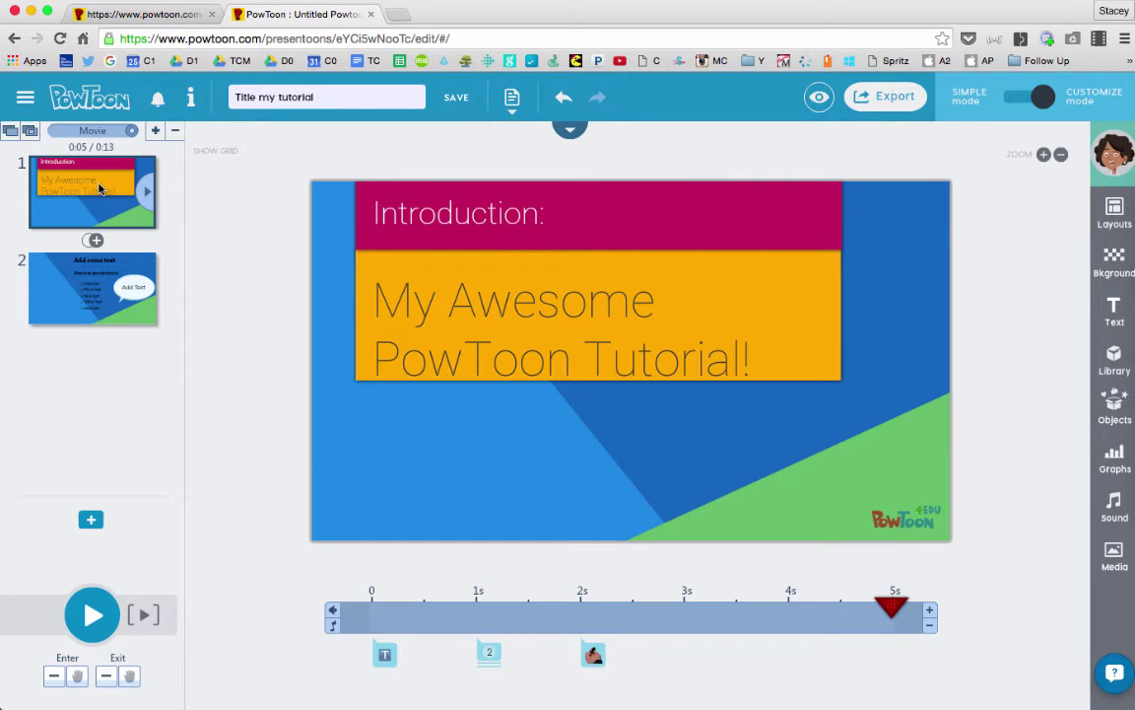
Record a slide voiceover of about 6 seconds for slide 1, allowing access to the microphone
{"action": "left_click", "coordinate": [1114, 508]}
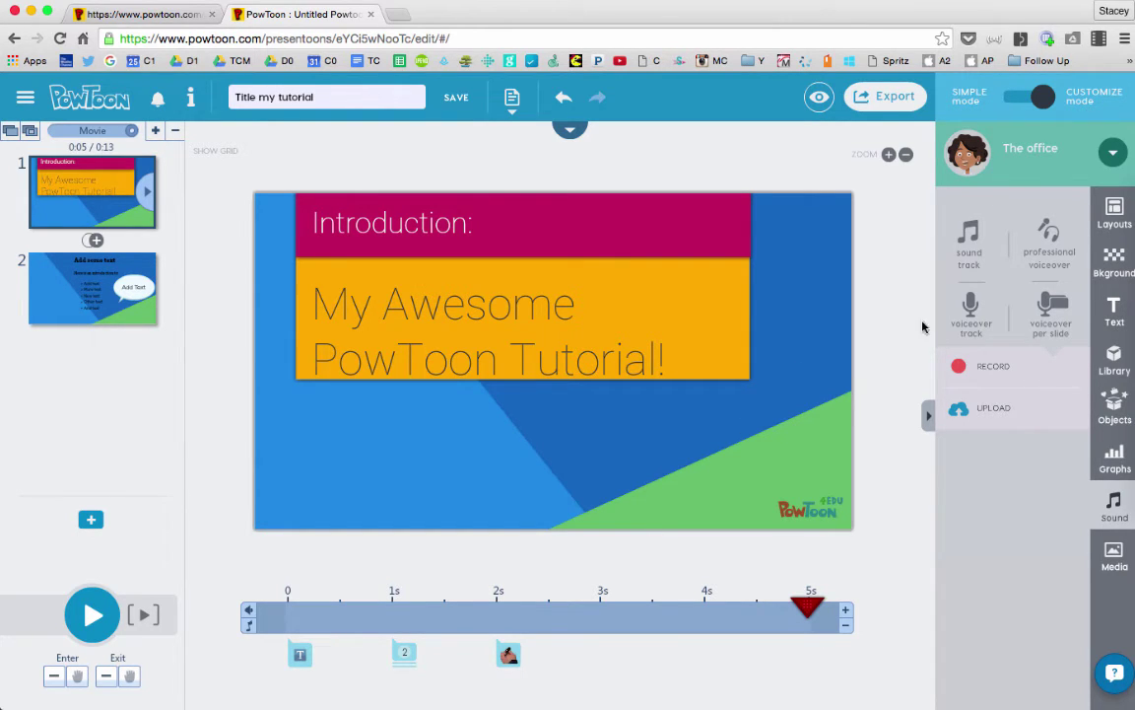
{"action": "left_click", "coordinate": [976, 365]}
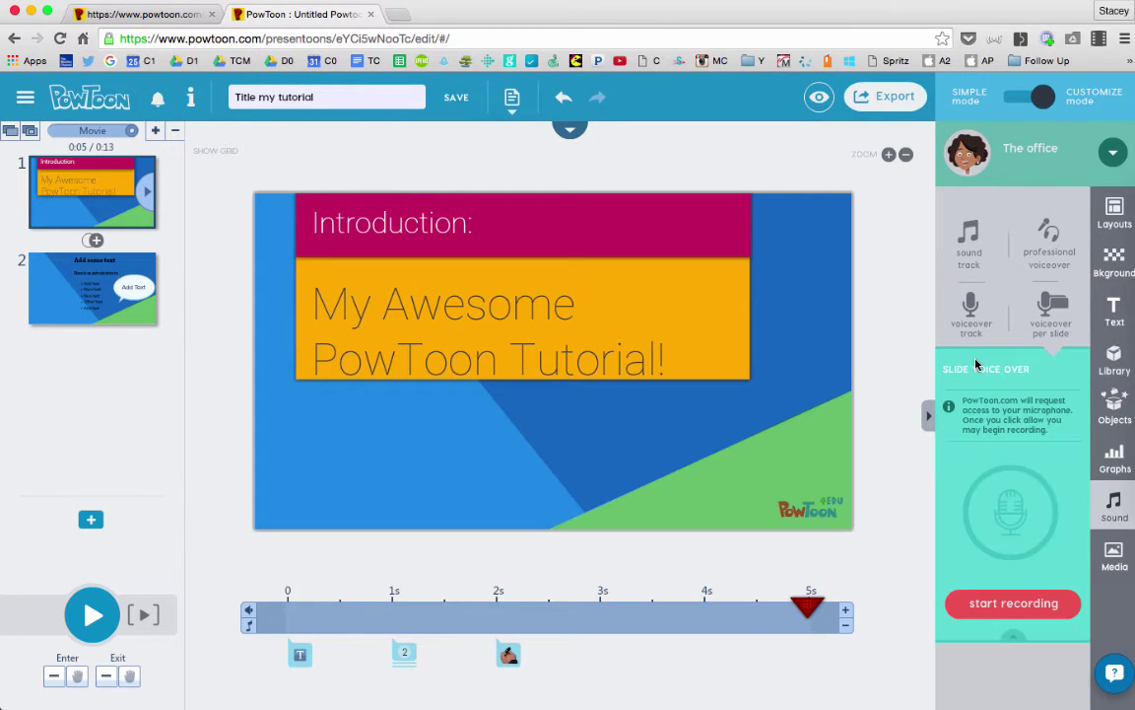
{"action": "left_click", "coordinate": [1006, 614]}
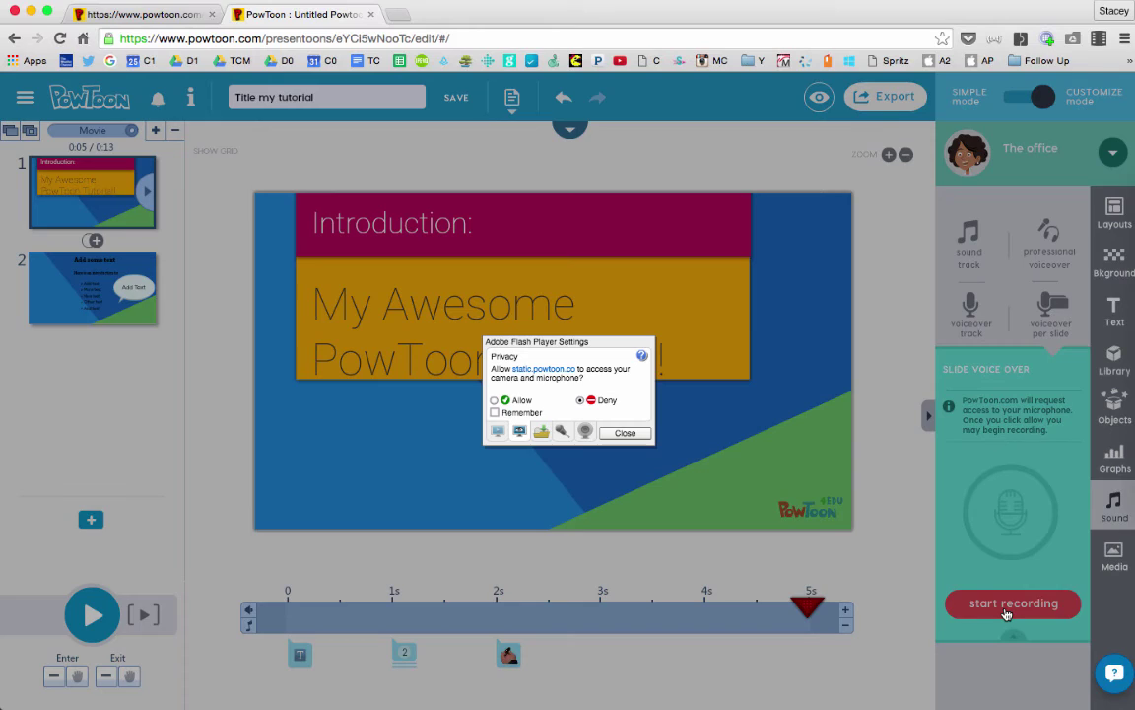
{"action": "left_click", "coordinate": [495, 401]}
{"action": "left_click", "coordinate": [625, 434]}
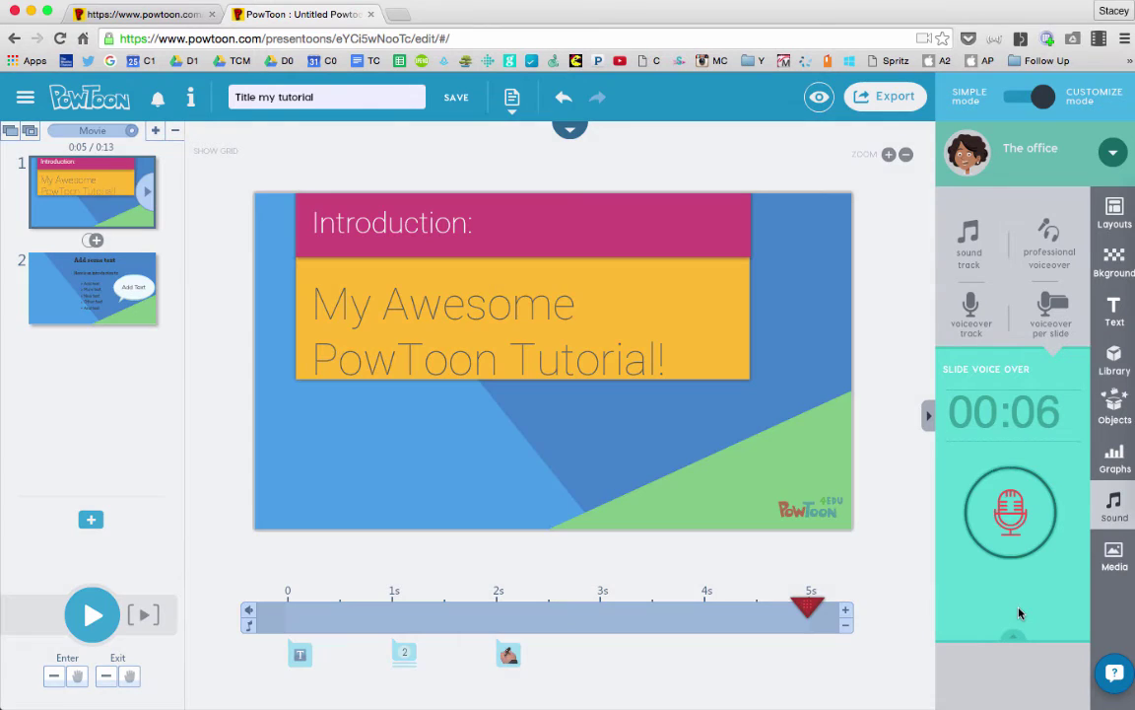
{"action": "left_click", "coordinate": [1015, 604]}
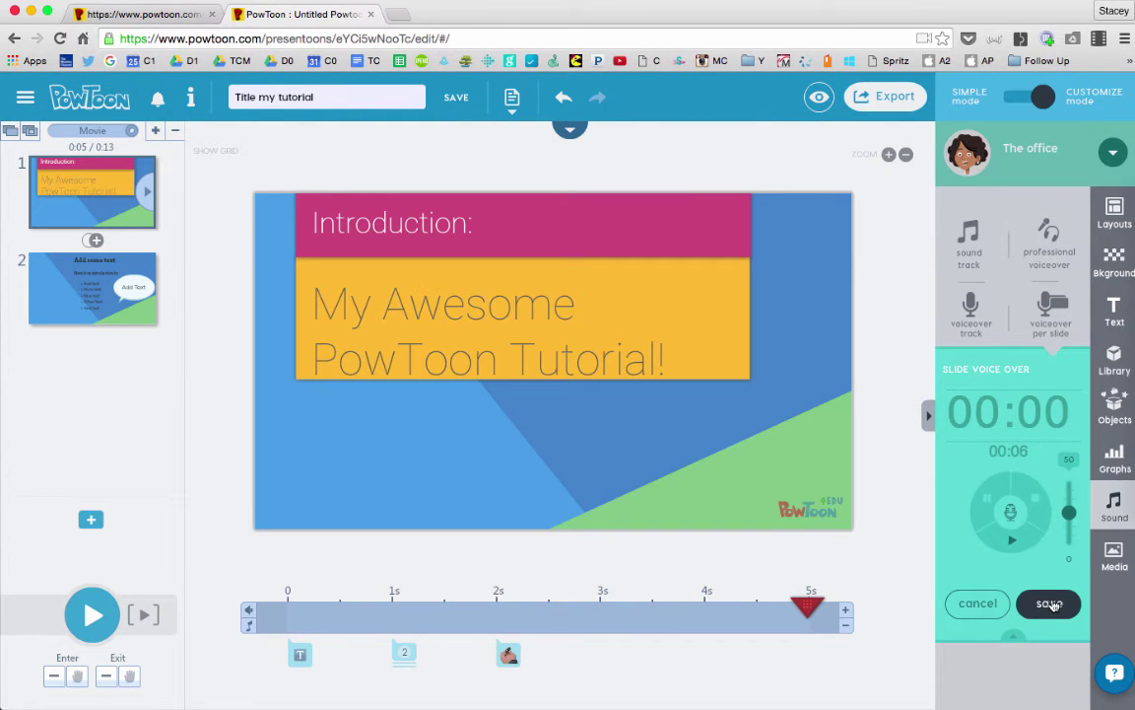
Play back the voiceover recording and save it to slide 1, increasing the timeline length to fit the recording
{"action": "left_click", "coordinate": [1012, 542]}
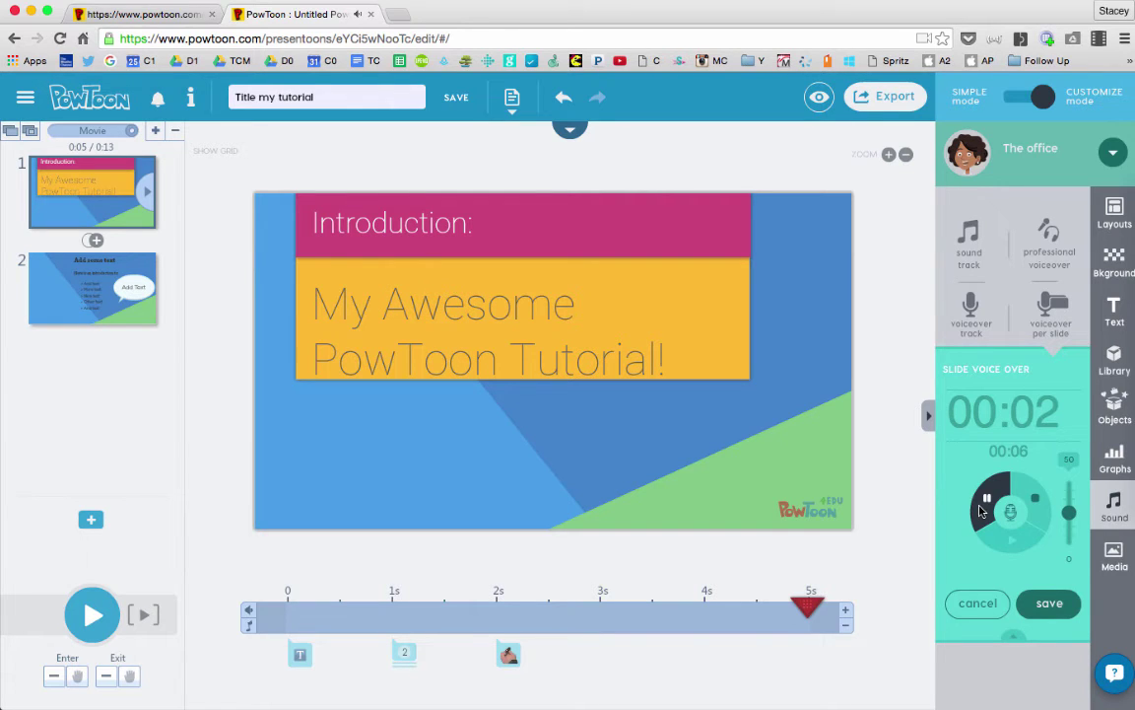
{"action": "left_click", "coordinate": [1034, 605]}
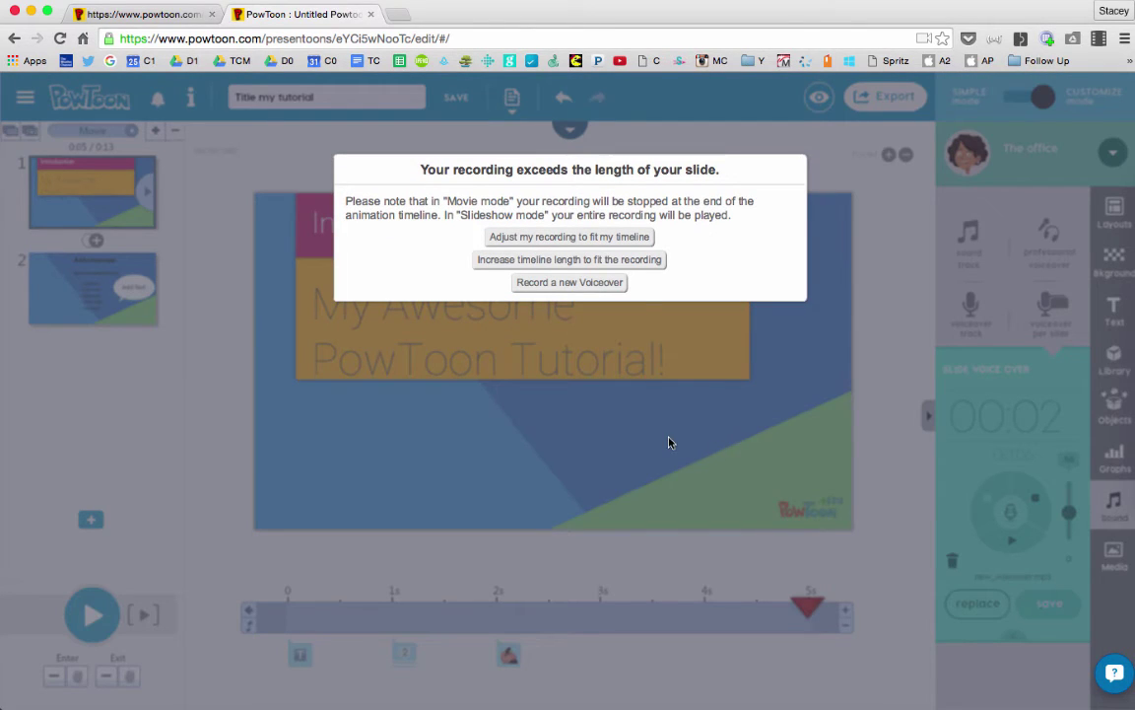
{"action": "left_click", "coordinate": [623, 239]}
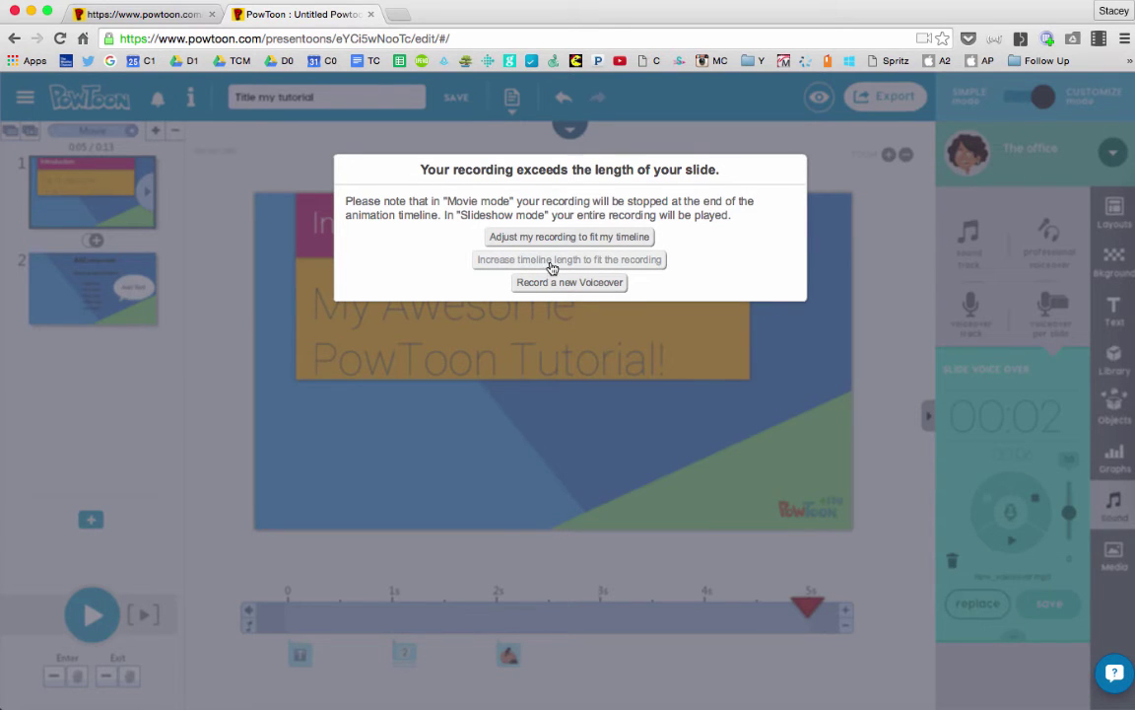
{"action": "left_click", "coordinate": [582, 261]}
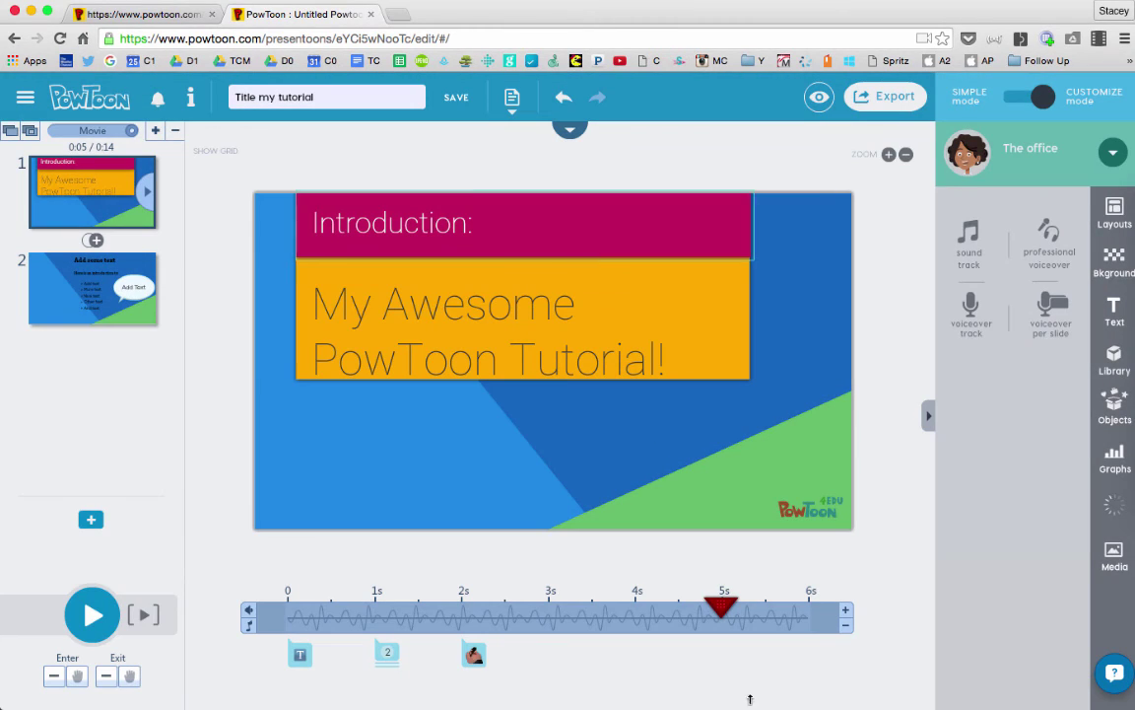